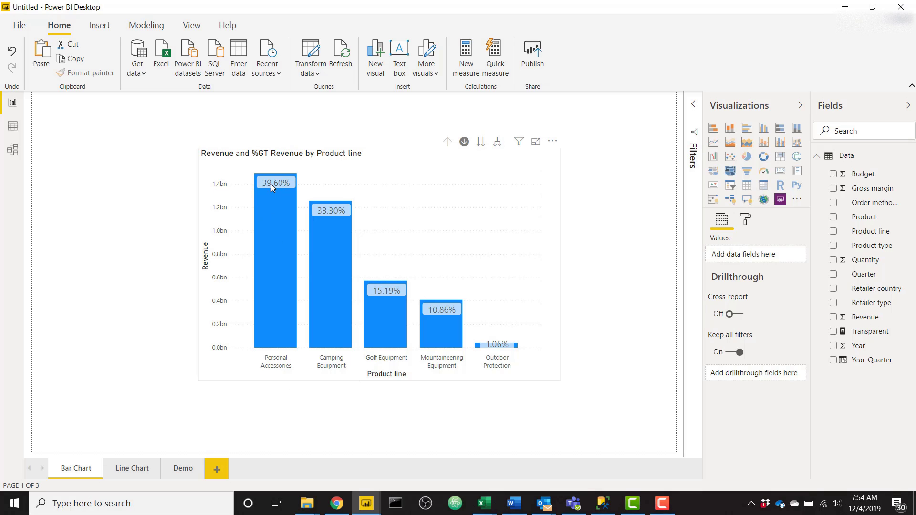
Switch to the Line Chart page of the report.
mouse_move(272, 190)
left_click(134, 468)
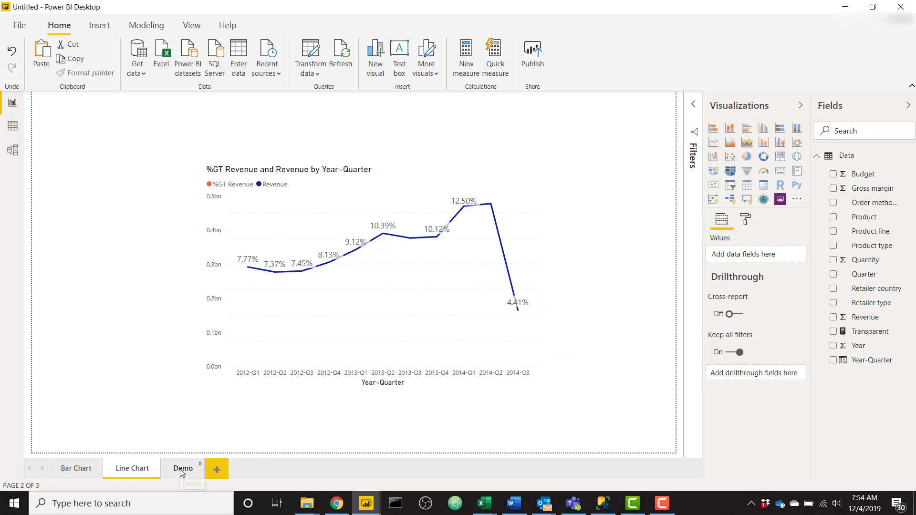
On the Demo page, add an enlarged line and clustered column chart of Revenue columns by Product line.
left_click(182, 469)
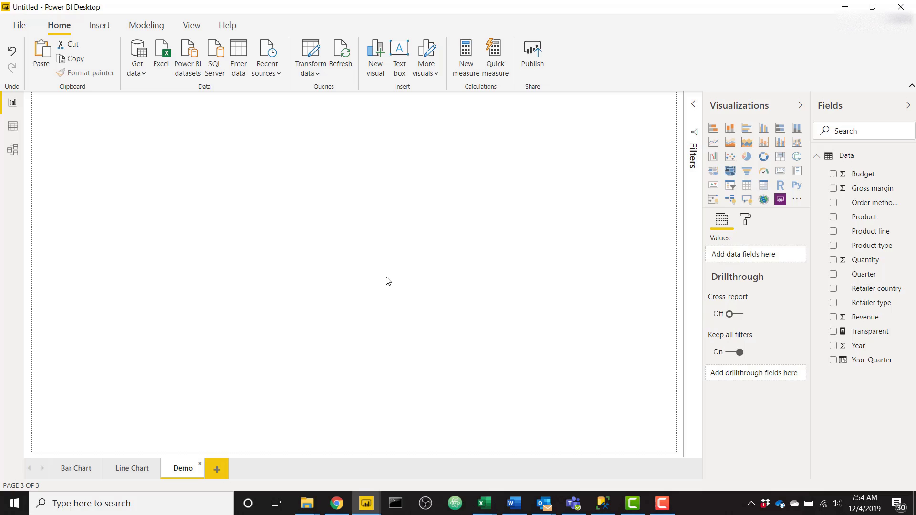
left_click(781, 143)
left_click_drag(149, 184, 293, 232)
left_click_drag(308, 277, 542, 356)
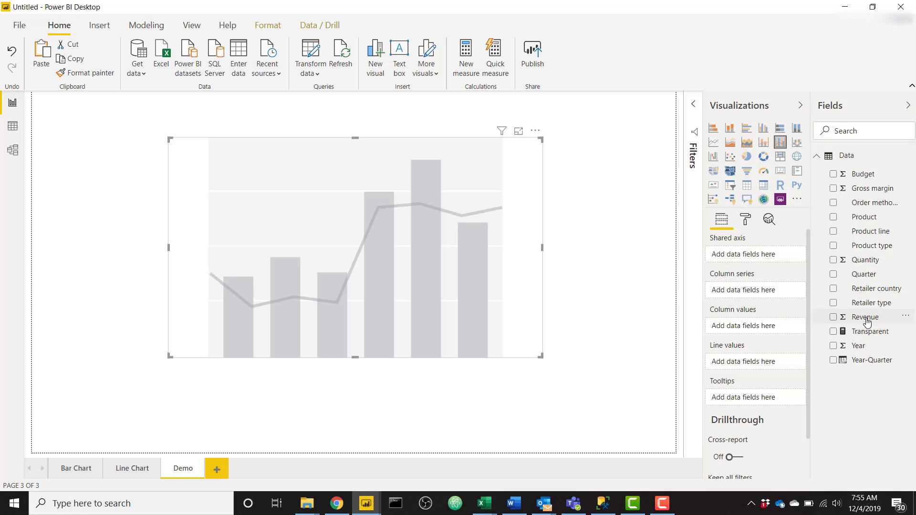
left_click_drag(866, 318, 750, 327)
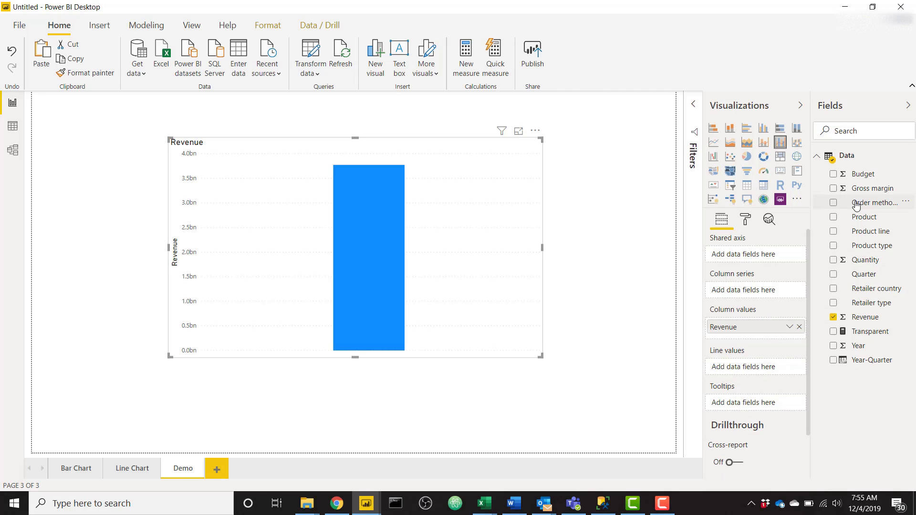
left_click_drag(871, 231, 772, 256)
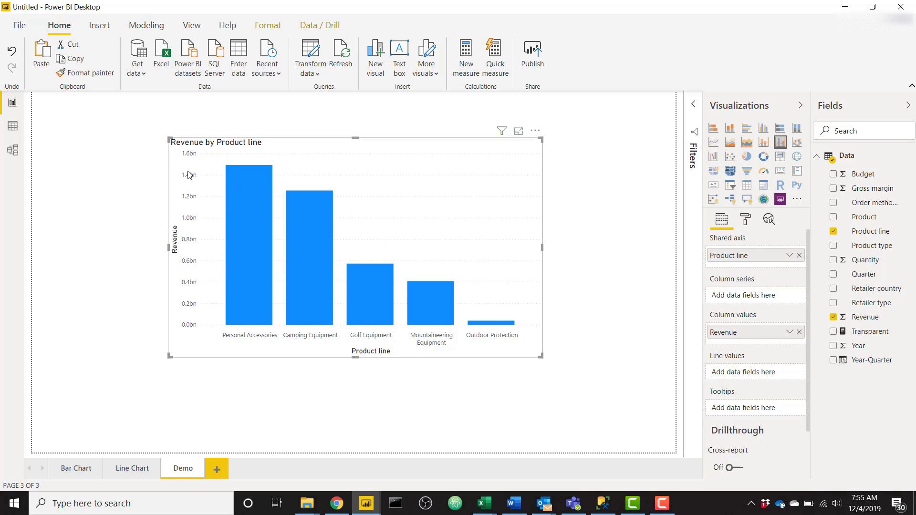
Turn on data labels for the chart.
left_click(746, 223)
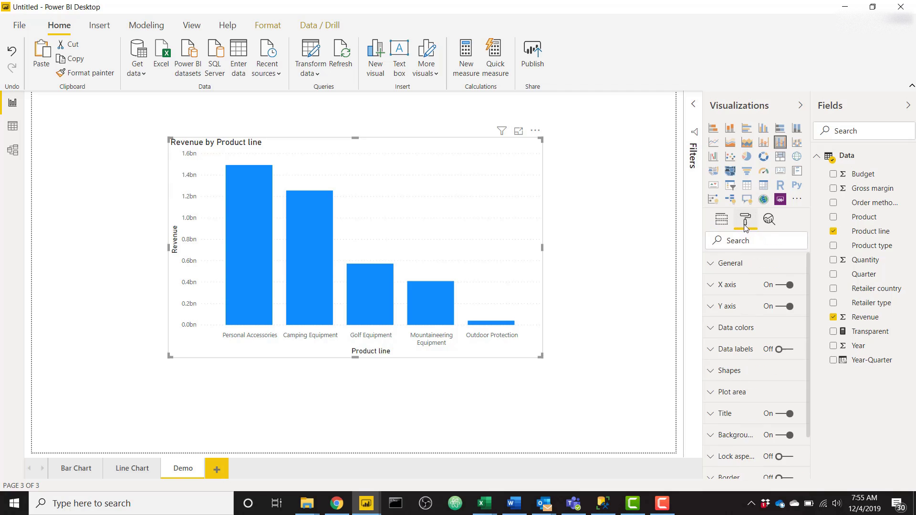
scroll(776, 372, "down", 2)
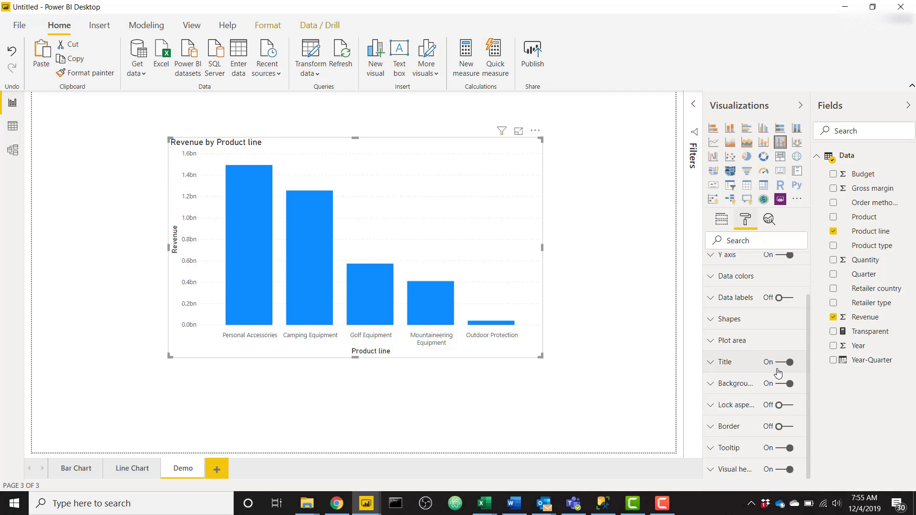
left_click(783, 297)
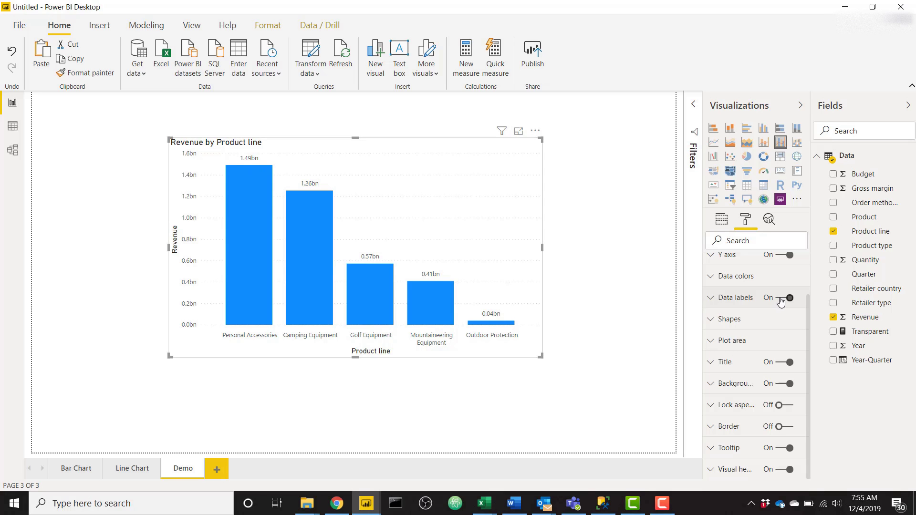
Add Revenue as the line values, shown as percent of grand total.
left_click(721, 219)
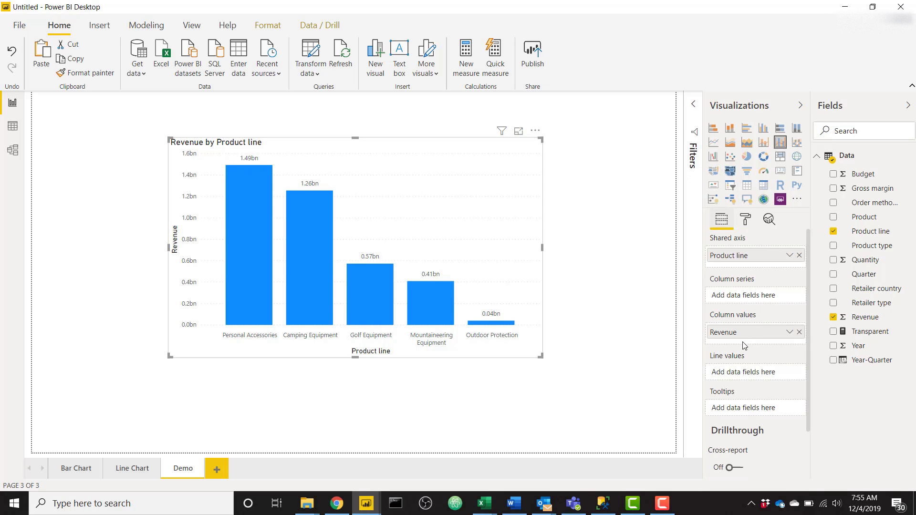
left_click_drag(866, 323, 745, 377)
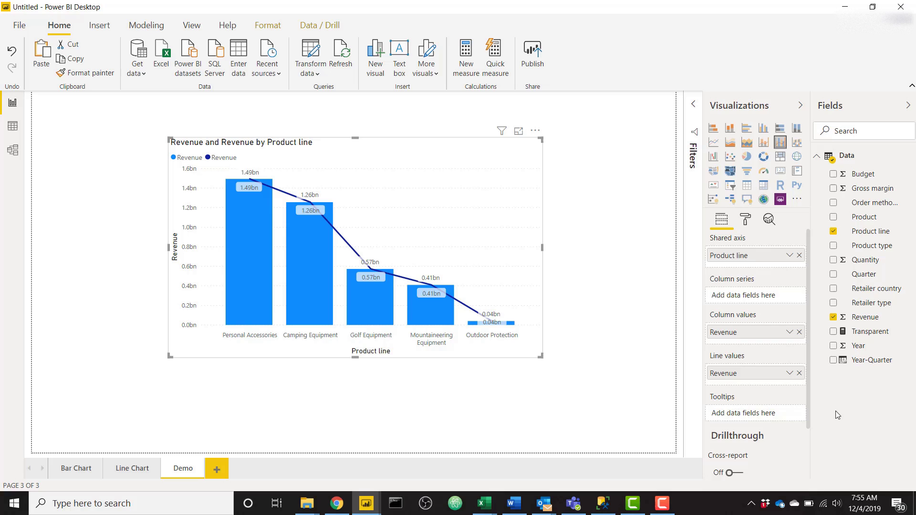
left_click(790, 374)
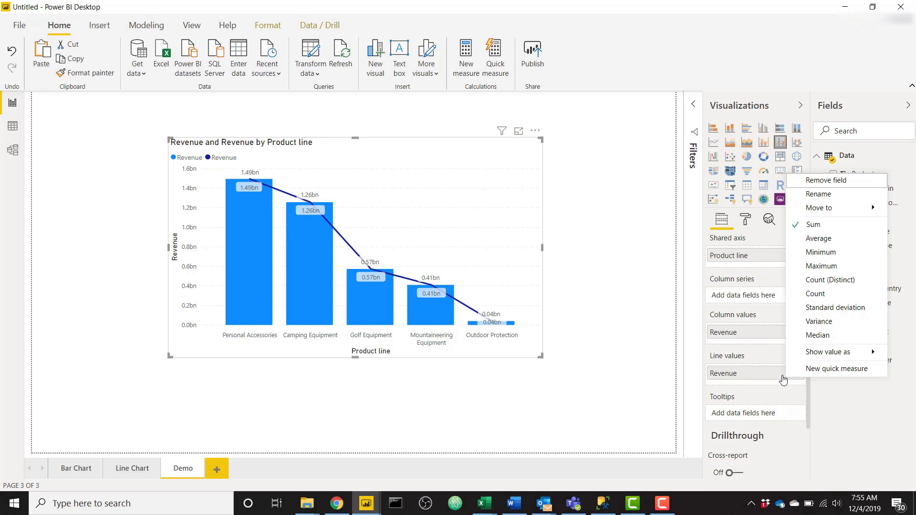
mouse_move(830, 351)
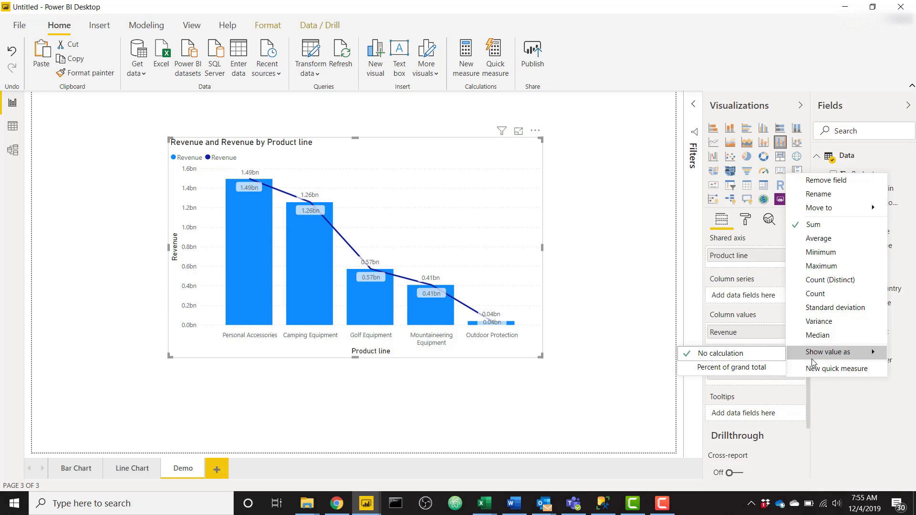
left_click(740, 367)
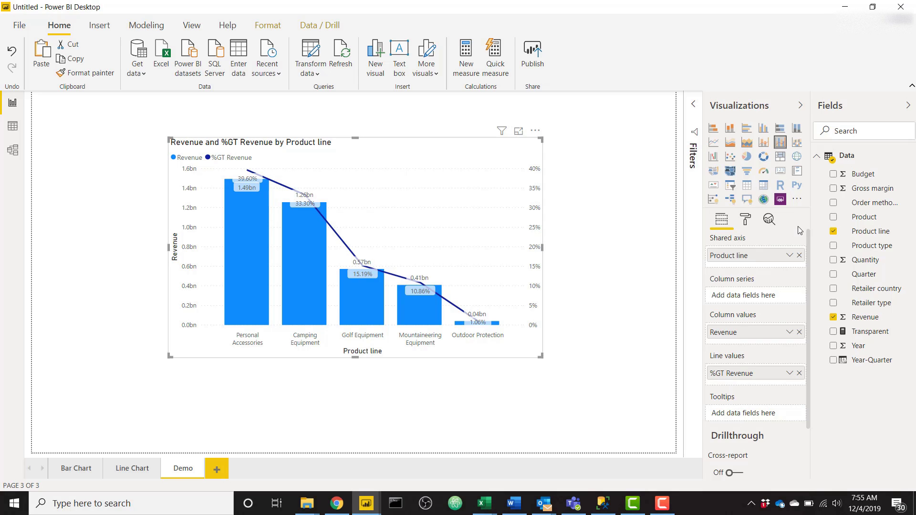
Reduce the %GT Revenue line's stroke width until the line disappears.
left_click(745, 221)
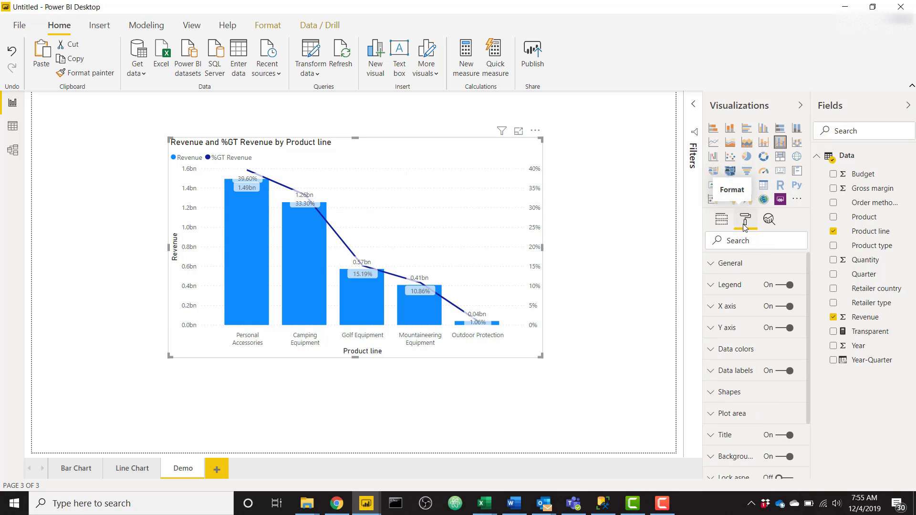
scroll(746, 364, "down", 2)
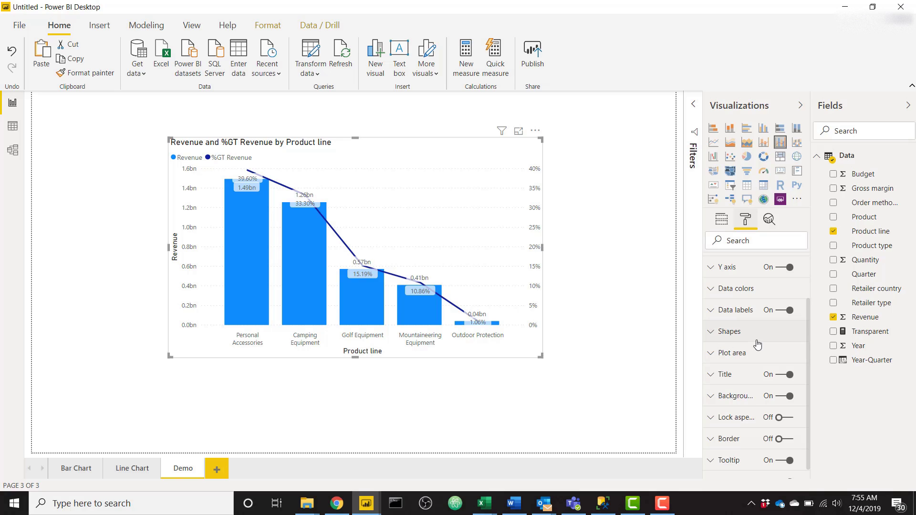
left_click(758, 345)
scroll(751, 368, "down", 2)
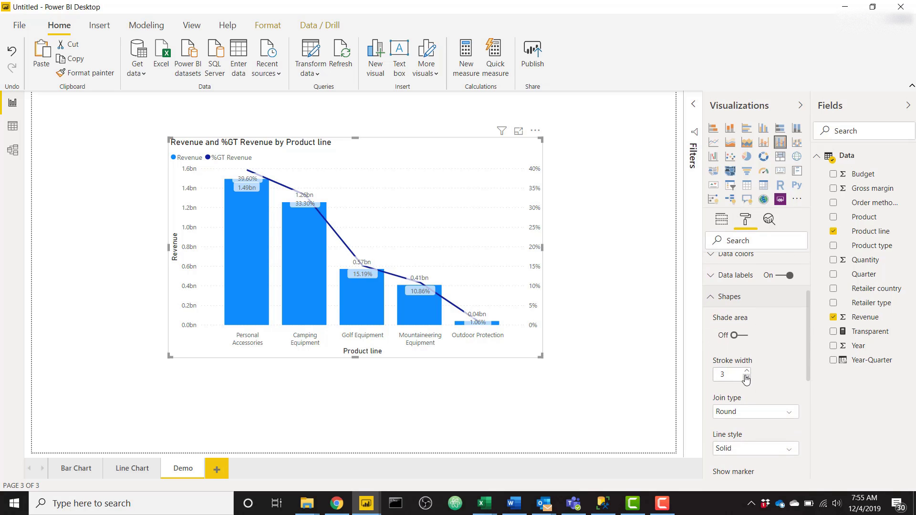
left_click(746, 379)
left_click(747, 379)
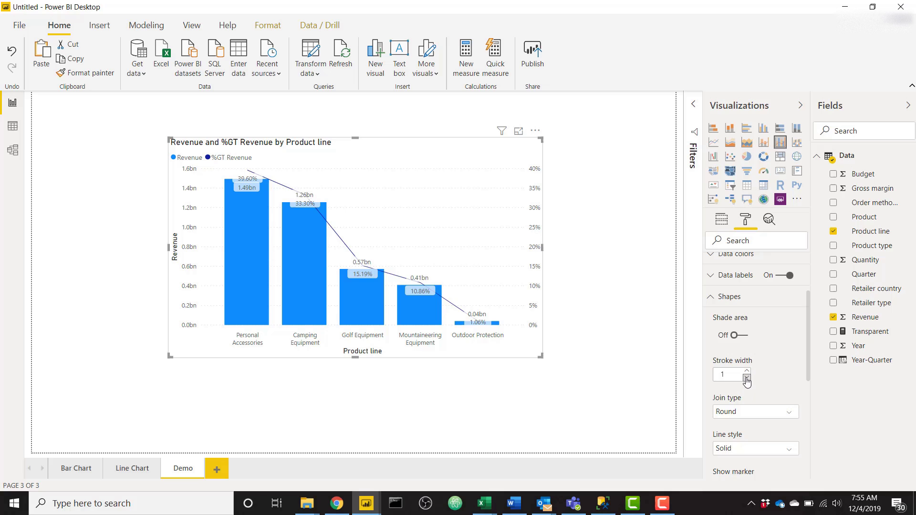
left_click(746, 378)
Turn on Customize series for data labels and hide the Revenue labels.
scroll(751, 376, "up", 3)
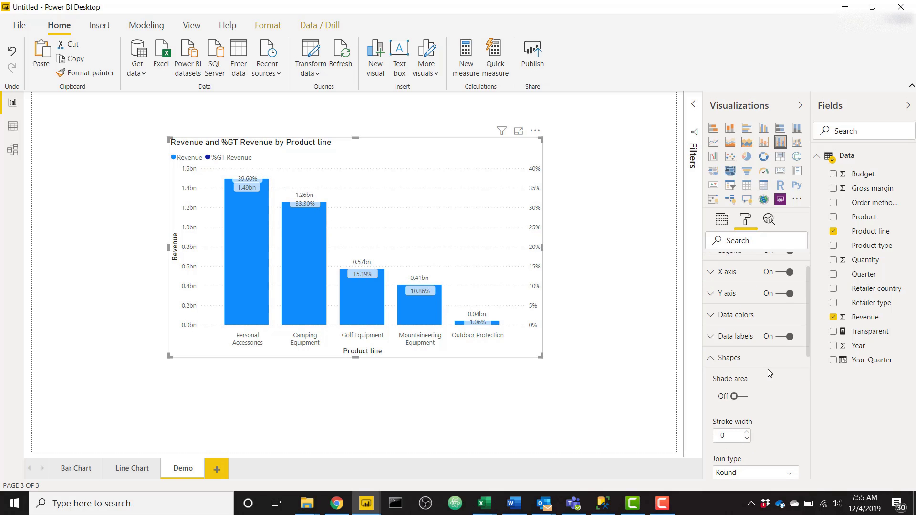
left_click(747, 338)
scroll(760, 388, "down", 10)
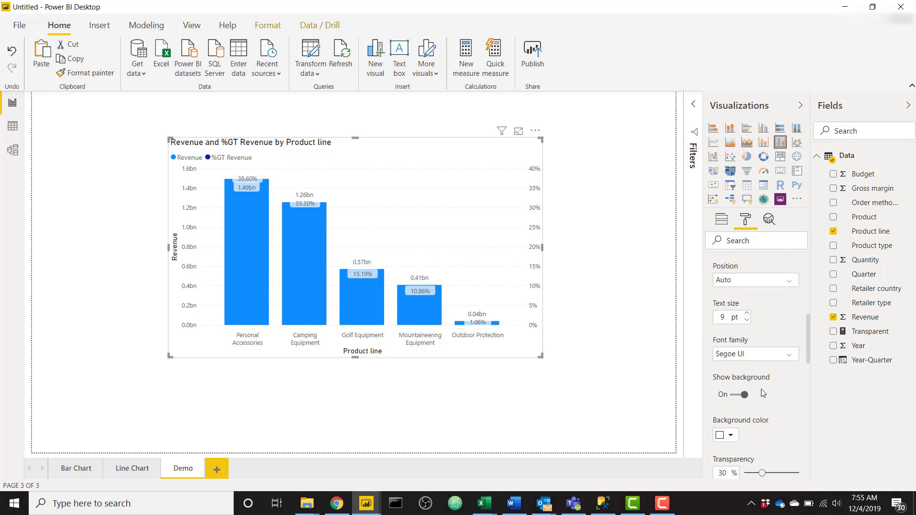
scroll(760, 388, "down", 2)
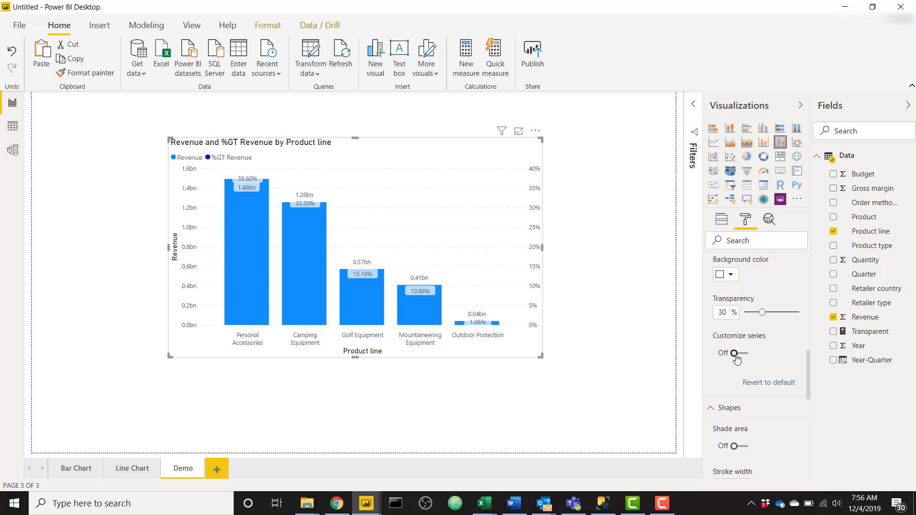
left_click(736, 353)
left_click(773, 381)
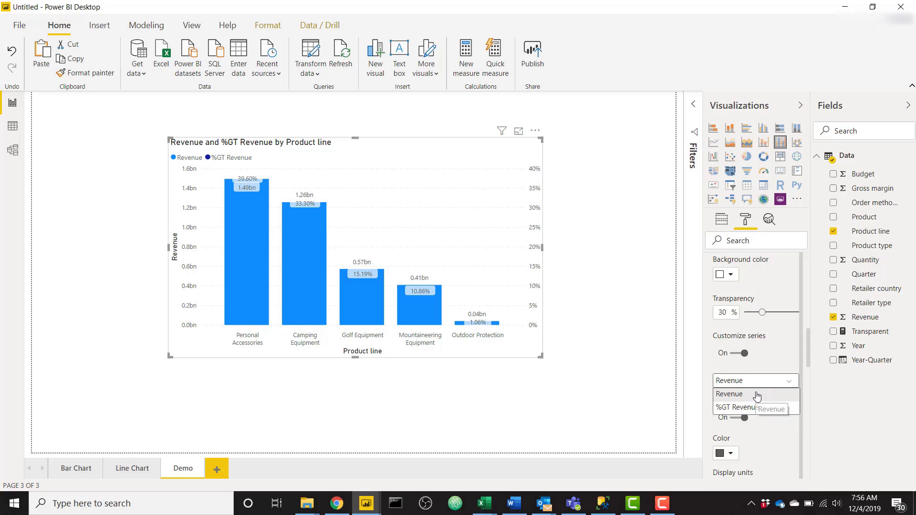
left_click(757, 395)
scroll(751, 390, "down", 2)
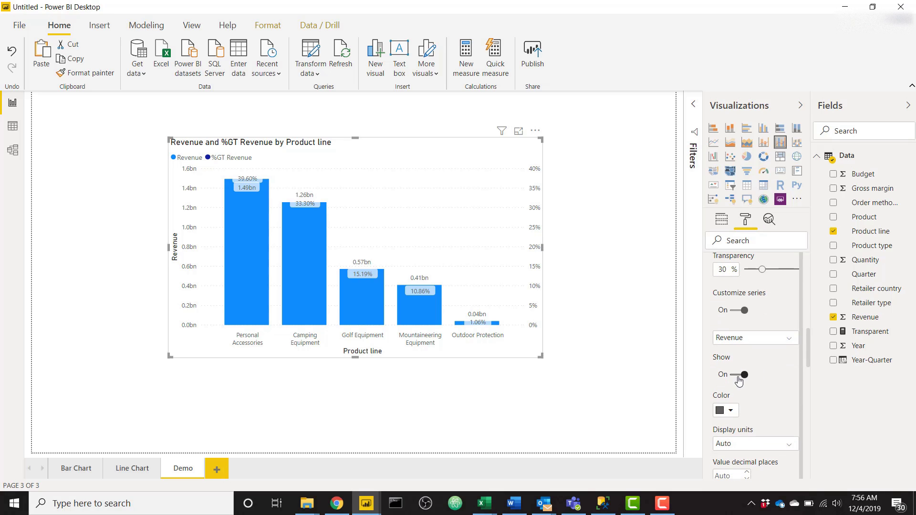
left_click(738, 377)
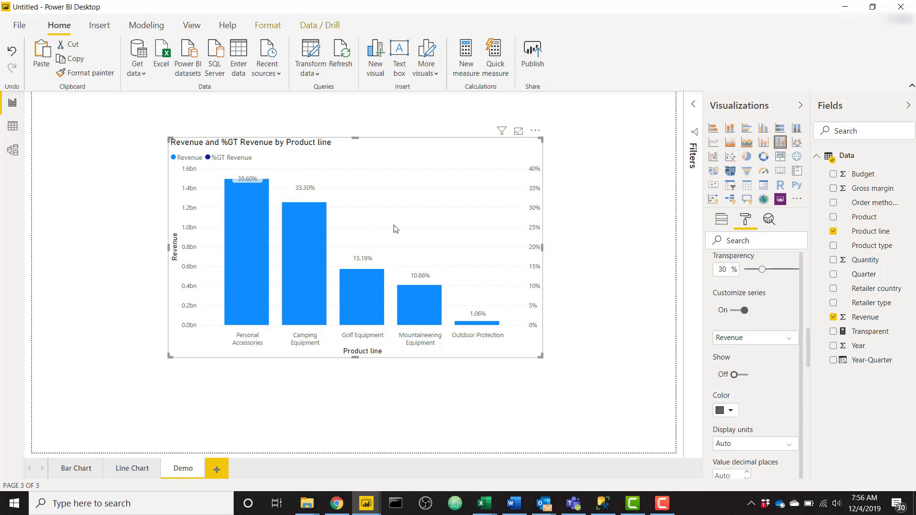
Set the %GT Revenue data label position to Under.
left_click(785, 339)
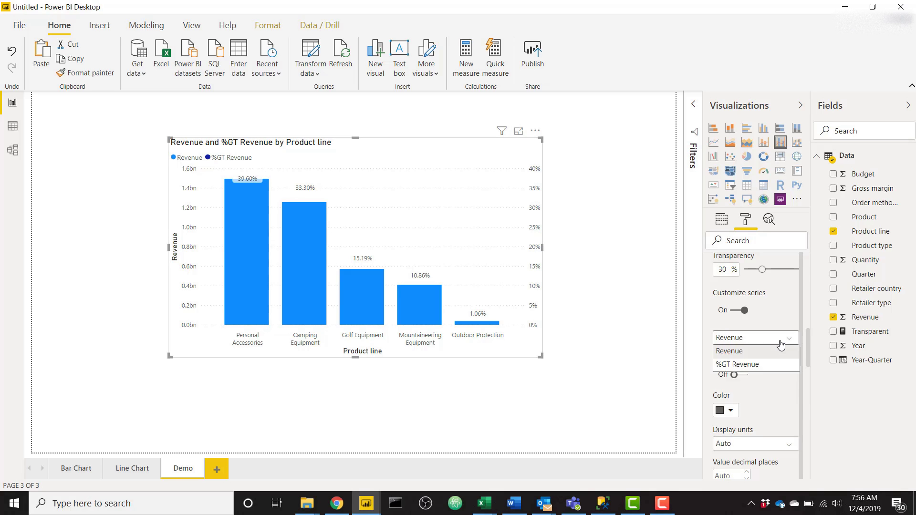
left_click(731, 365)
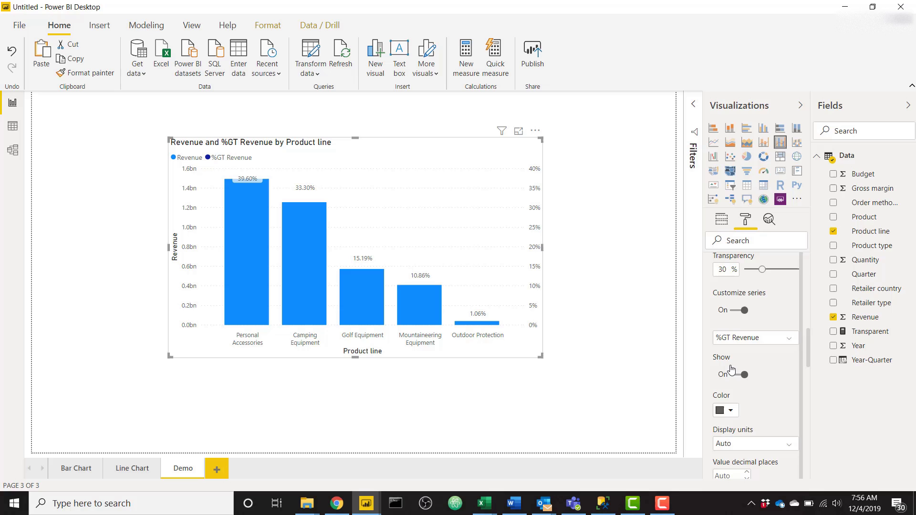
scroll(782, 394, "down", 1)
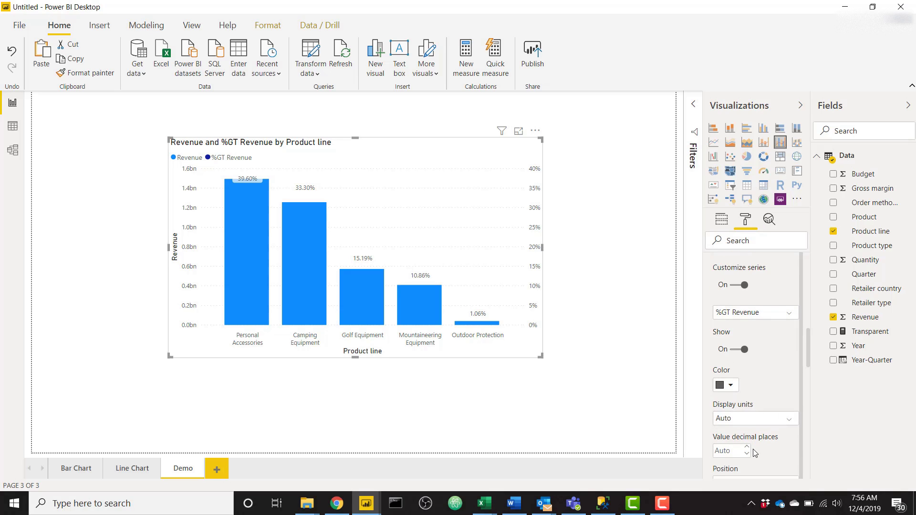
scroll(770, 419, "down", 3)
left_click(755, 410)
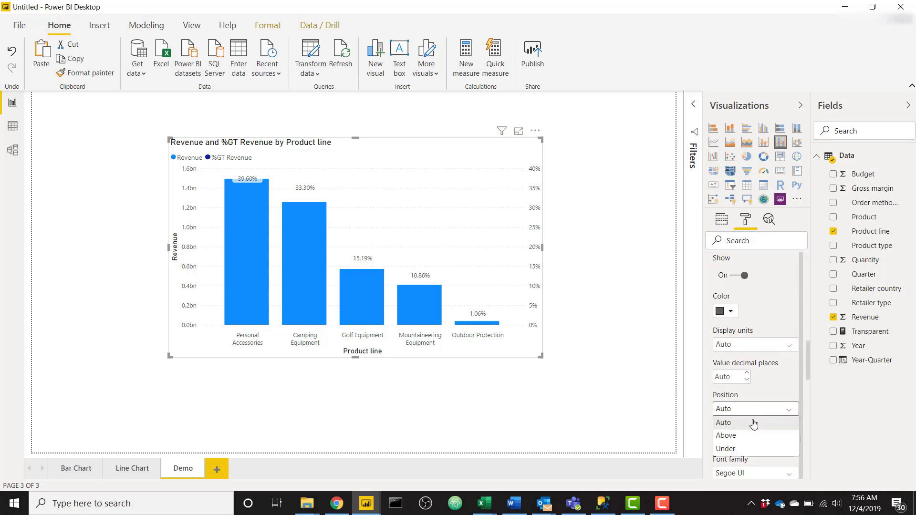
left_click(754, 448)
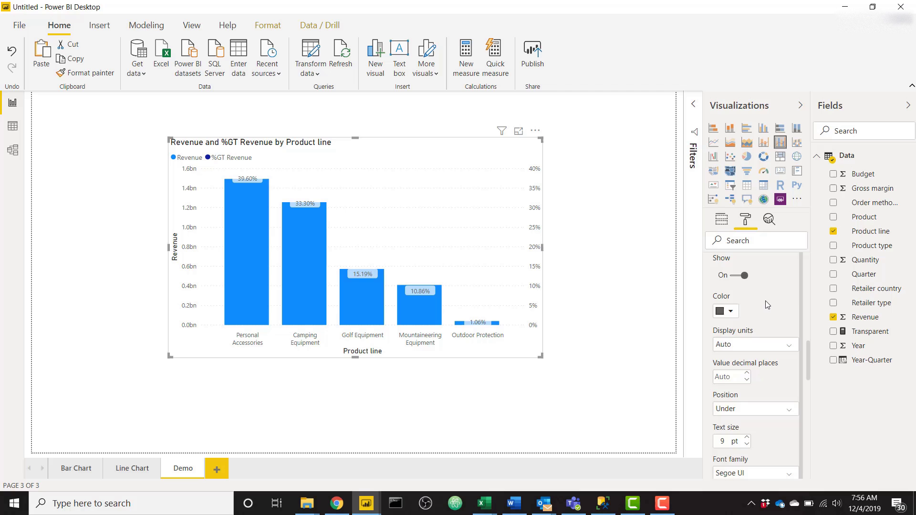
Turn on Align zeros in the Y axis settings.
scroll(767, 304, "up", 3)
scroll(763, 315, "up", 5)
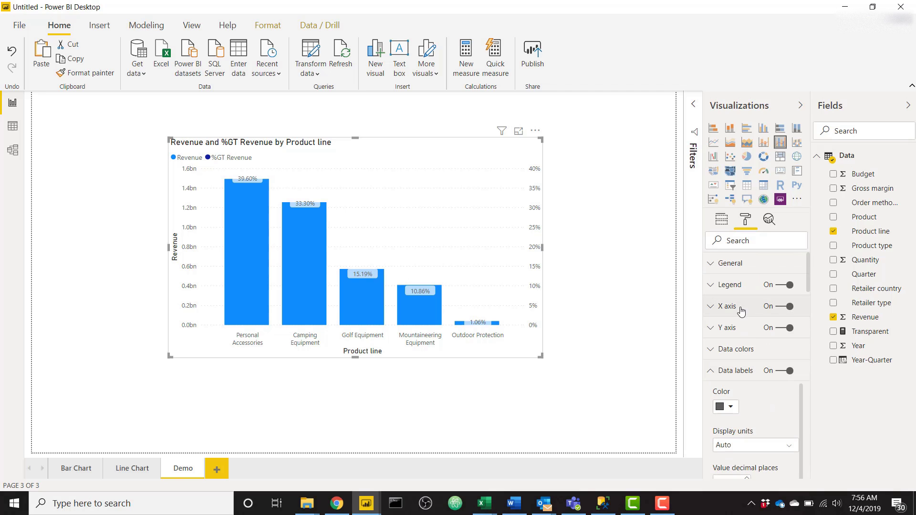
left_click(744, 337)
scroll(744, 379, "down", 5)
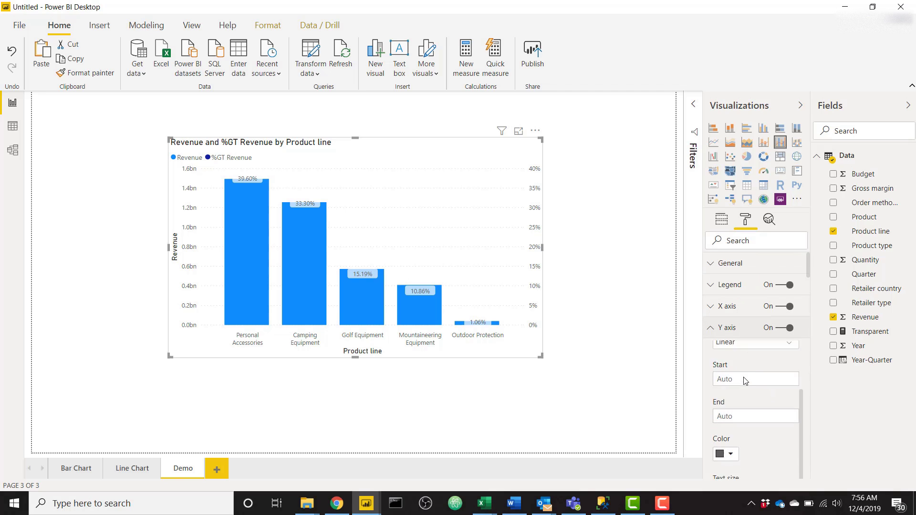
scroll(749, 395, "down", 6)
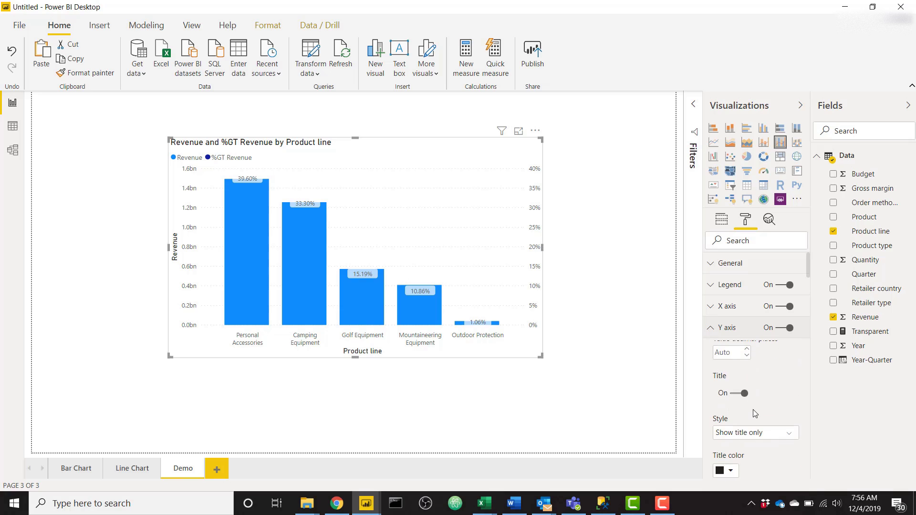
scroll(753, 410, "down", 5)
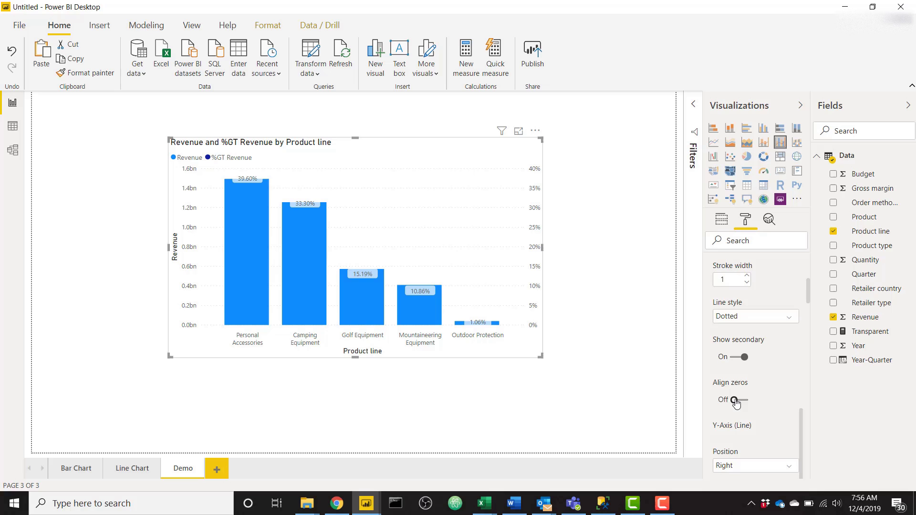
left_click(735, 401)
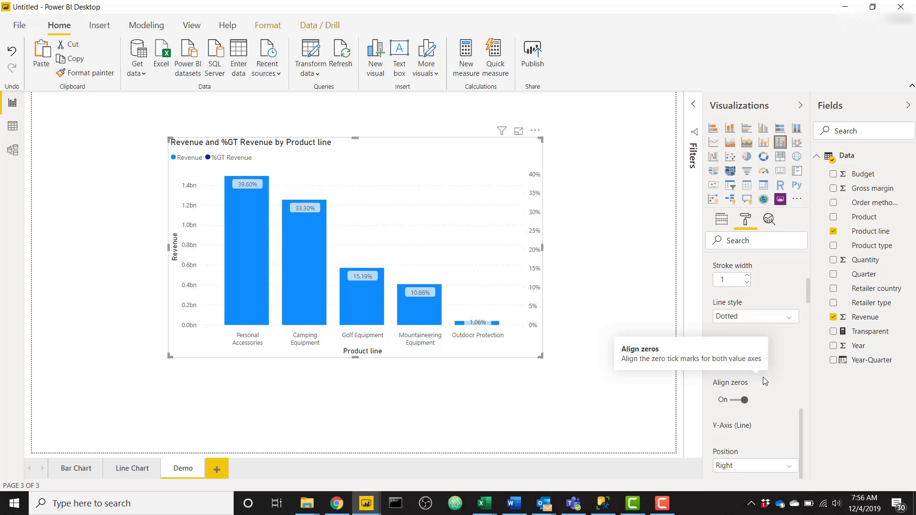
Make the secondary percentage axis labels white and turn off the legend.
scroll(798, 413, "up", 1)
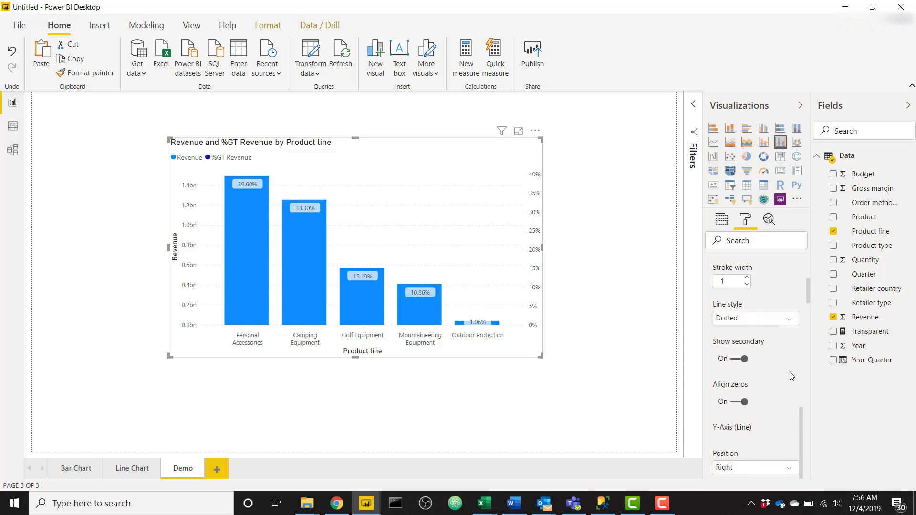
left_click(744, 361)
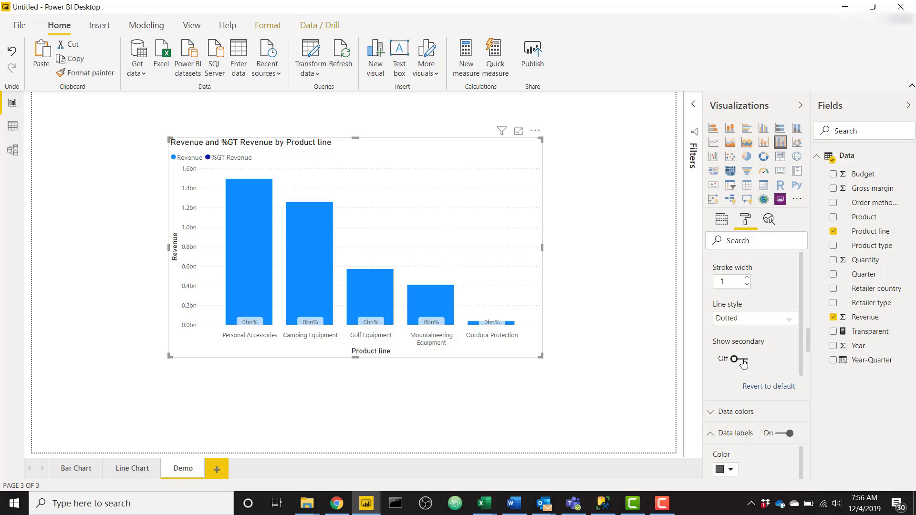
left_click(743, 360)
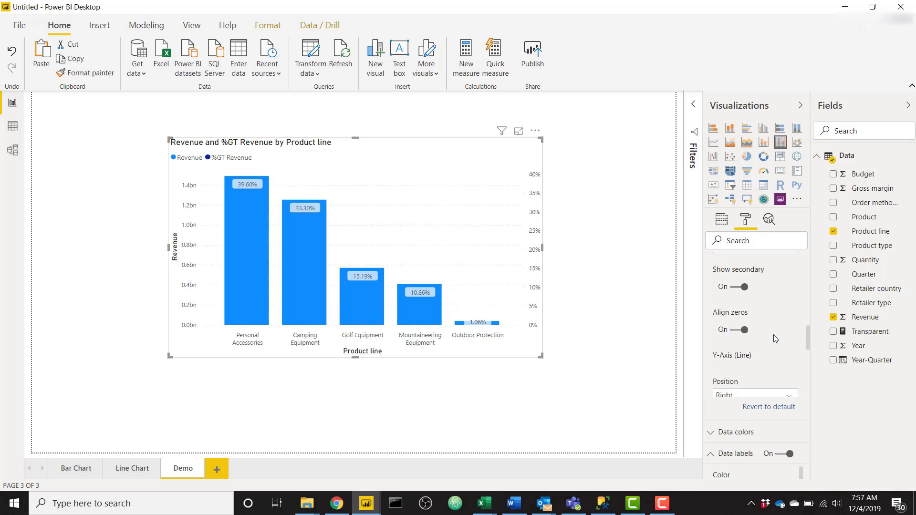
scroll(774, 333, "down", 4)
scroll(774, 335, "down", 3)
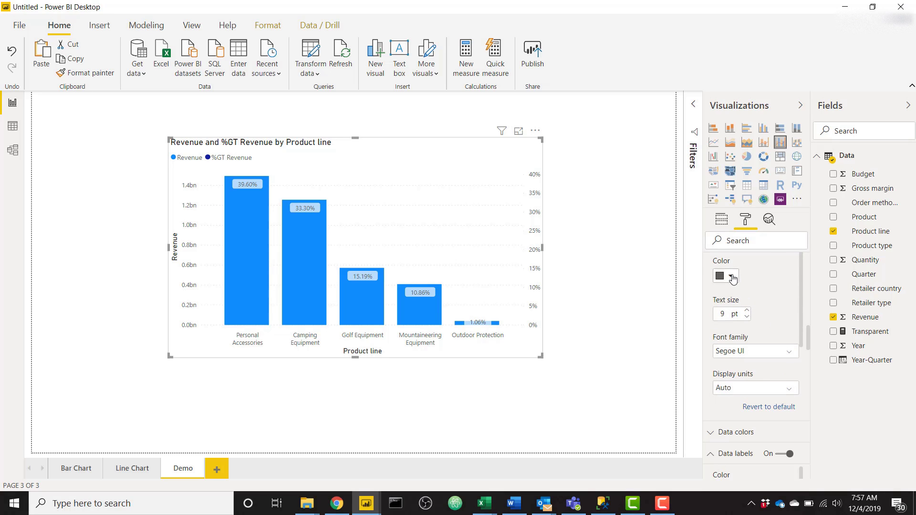
left_click(732, 277)
left_click(711, 163)
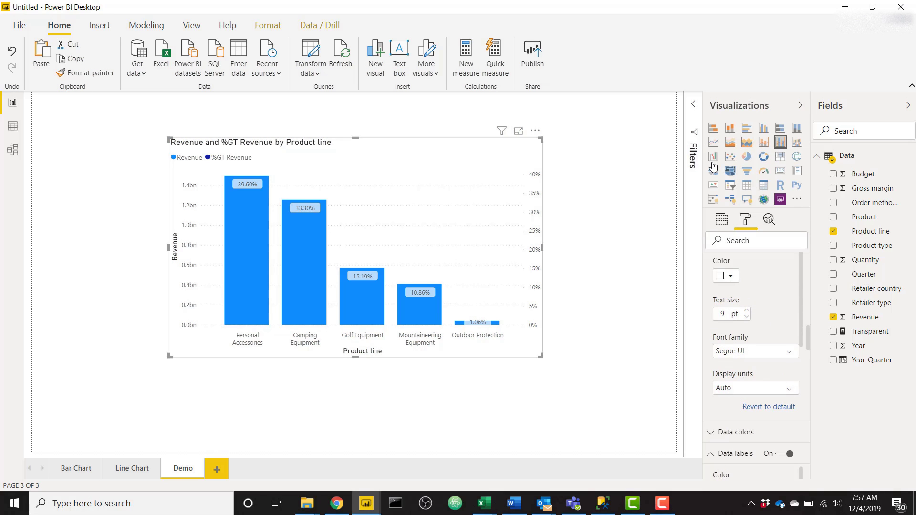
scroll(749, 298, "up", 6)
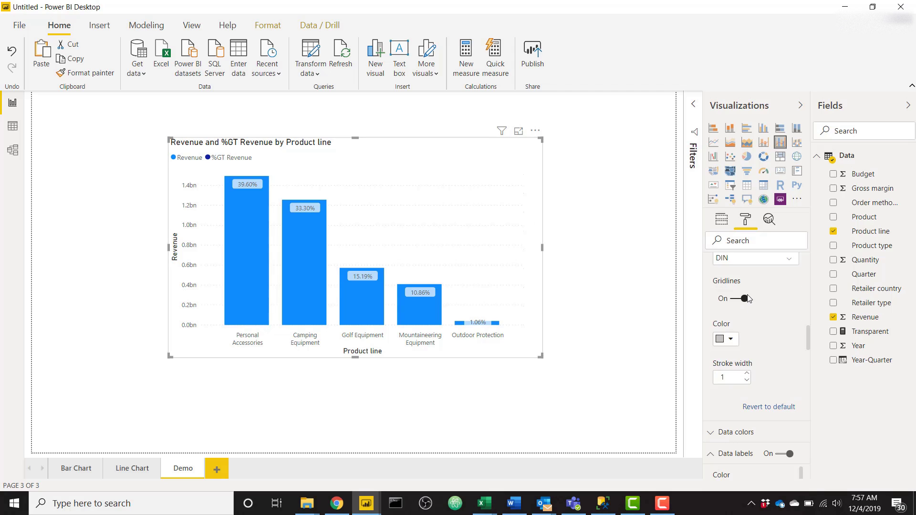
left_click(785, 284)
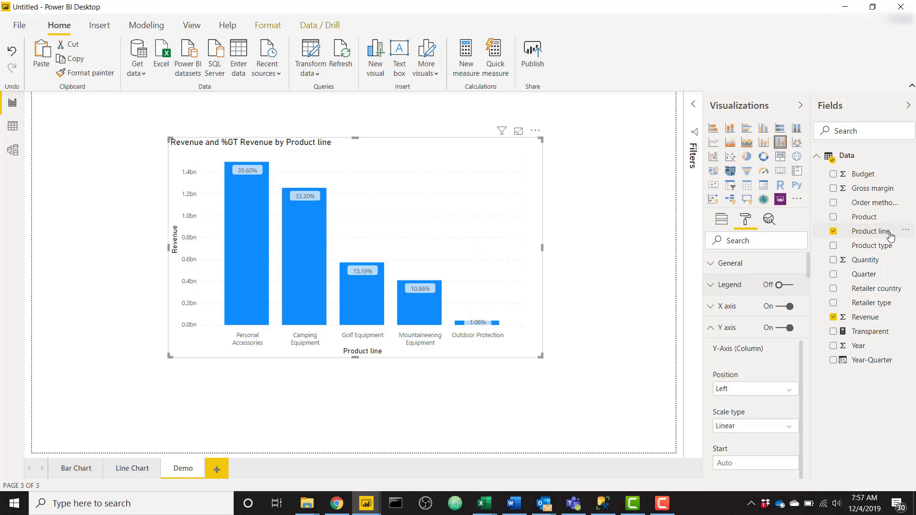
Add Order method type below Product line on the shared axis and drill down into order methods.
left_click(875, 204)
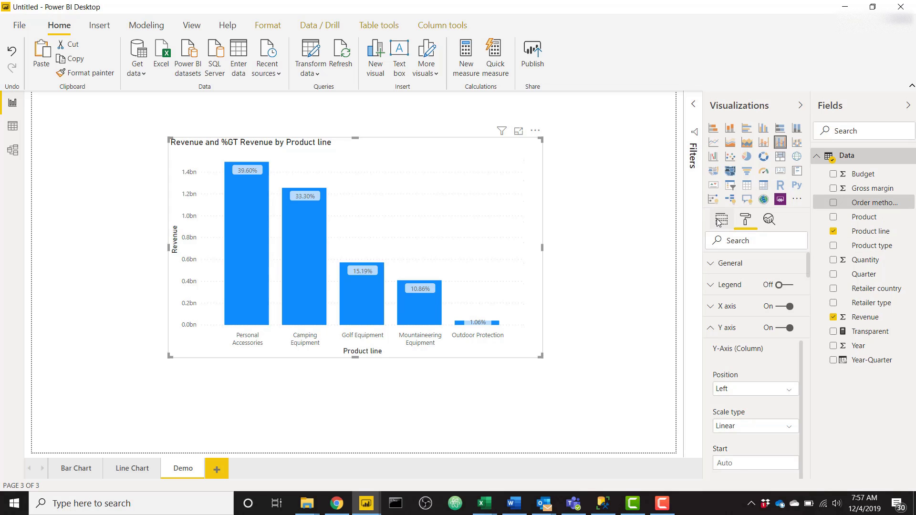
left_click(721, 218)
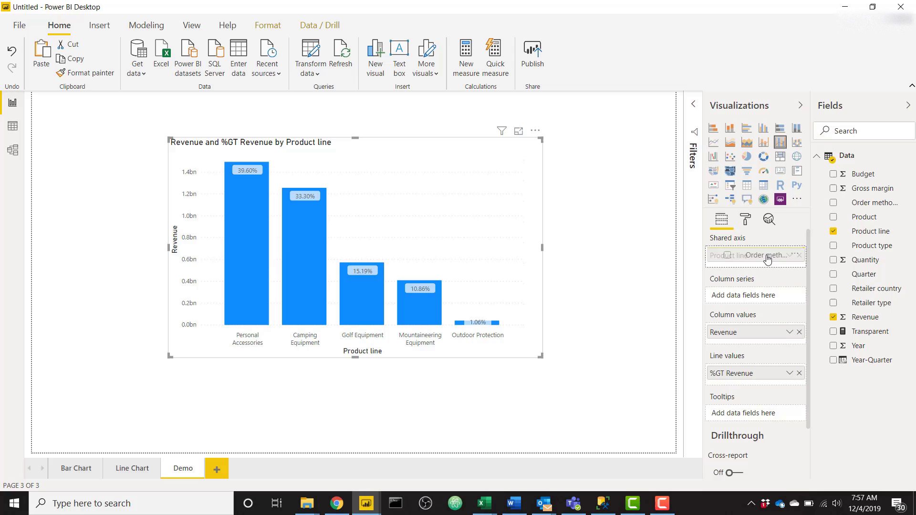
left_click_drag(767, 259, 765, 261)
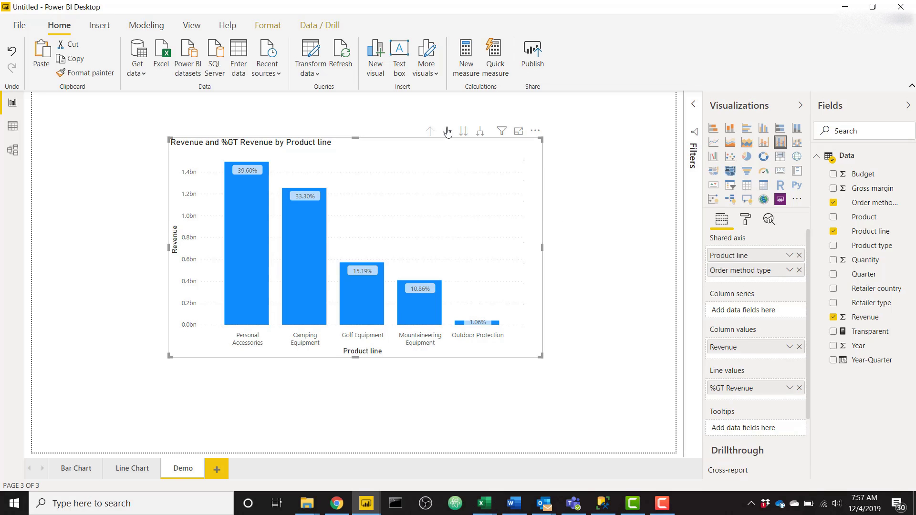
left_click(248, 193)
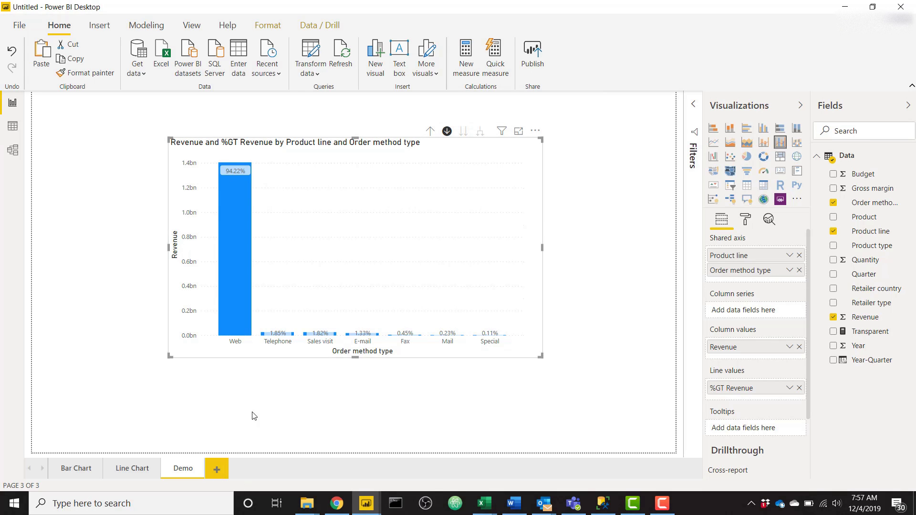
On a new page, add a large line and column chart plotting Revenue by Product line.
left_click(220, 472)
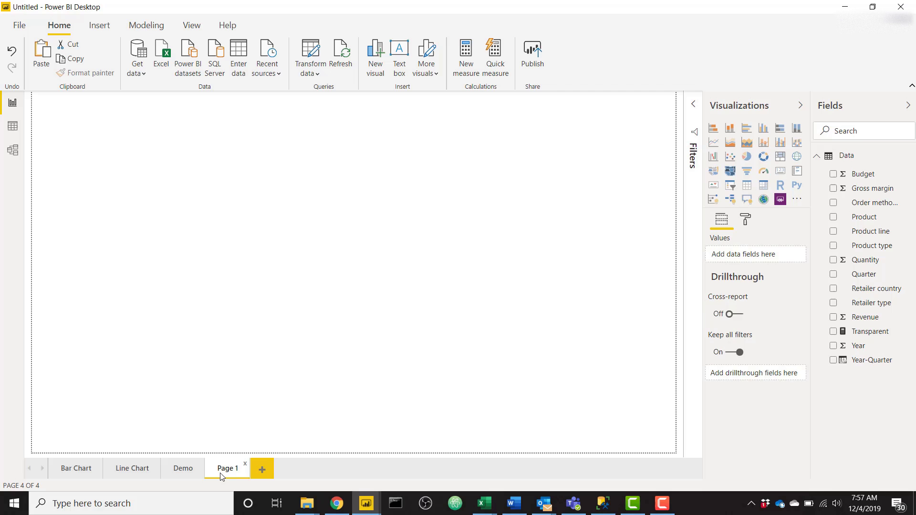
left_click(785, 144)
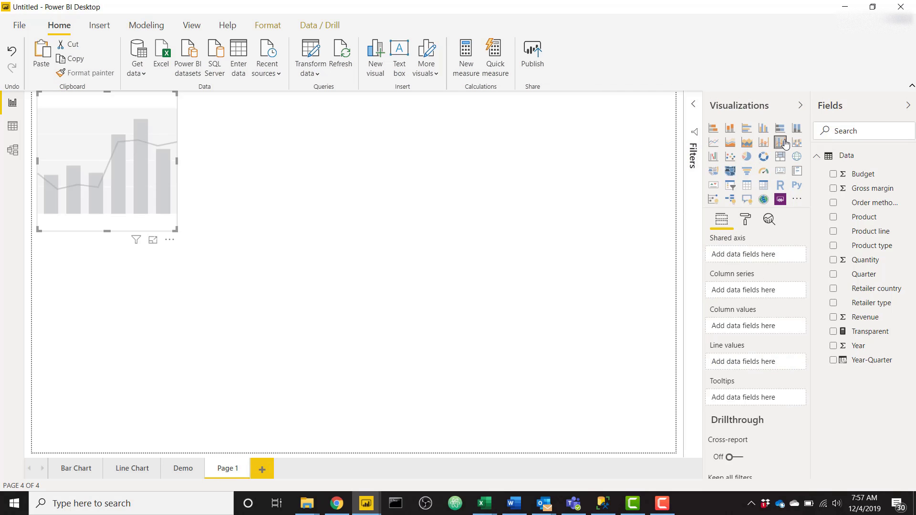
left_click_drag(153, 163, 312, 200)
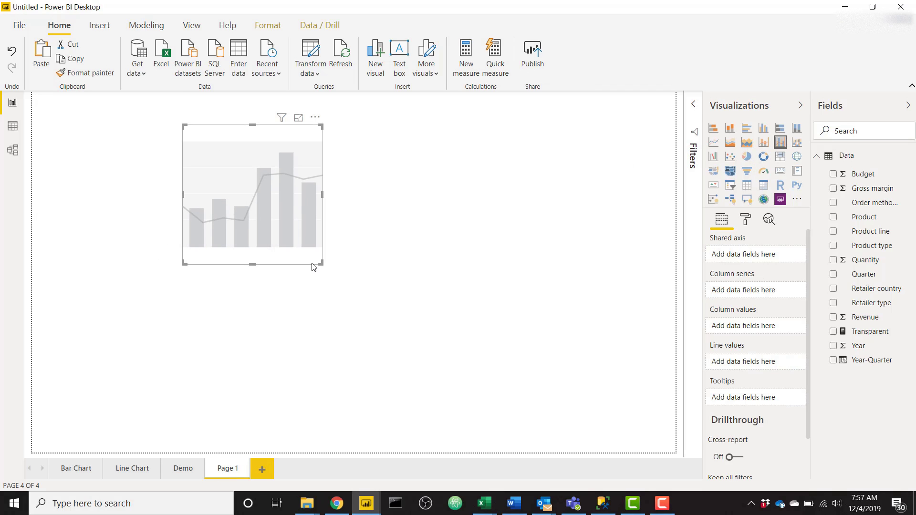
left_click_drag(320, 262, 583, 371)
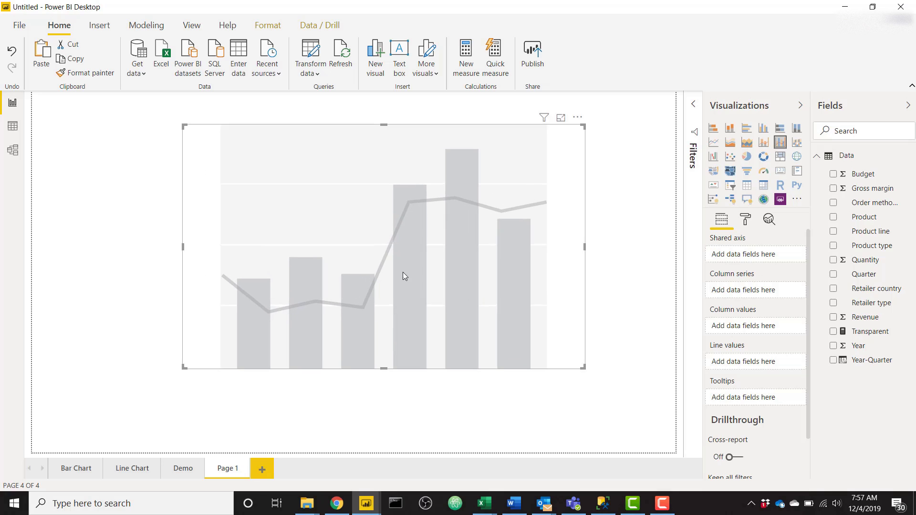
left_click_drag(869, 232, 748, 257)
left_click_drag(867, 322, 763, 367)
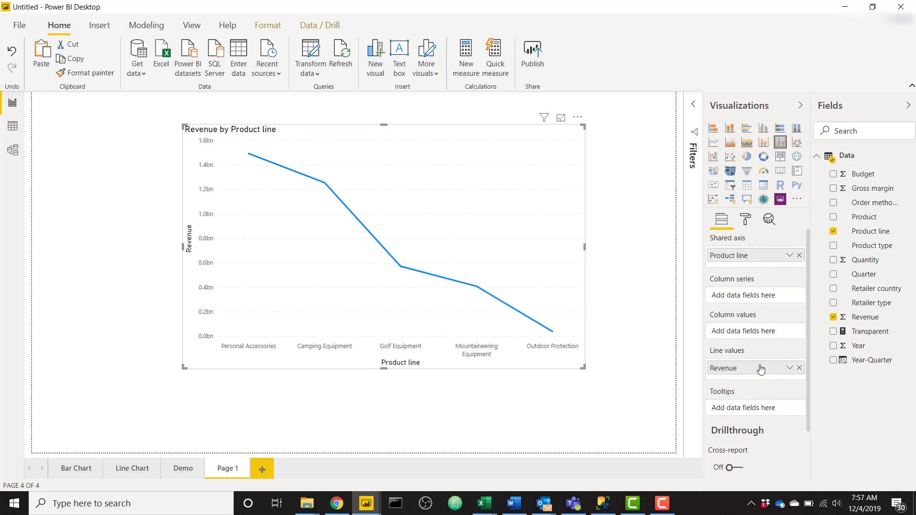
Replace Product line with Year-Quarter on the axis and sort ascending by Year-Quarter.
left_click(799, 255)
left_click_drag(877, 365, 749, 255)
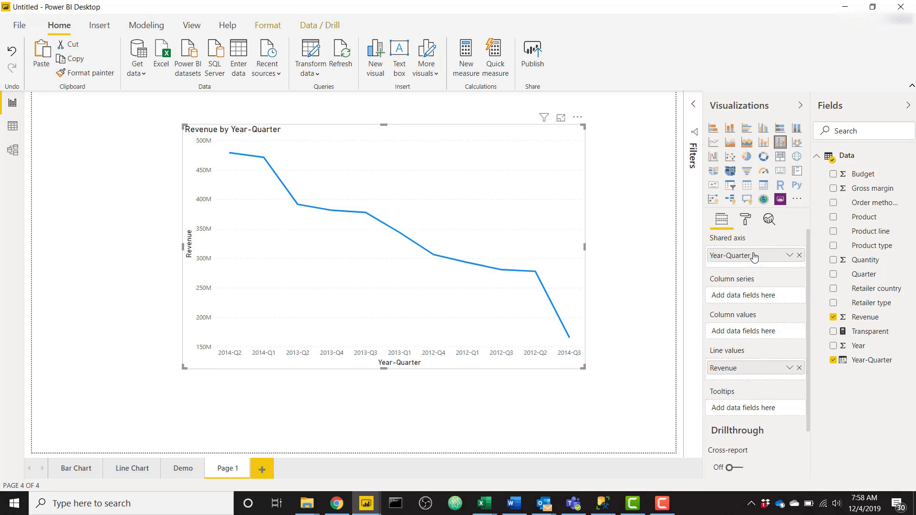
left_click(577, 117)
mouse_move(601, 215)
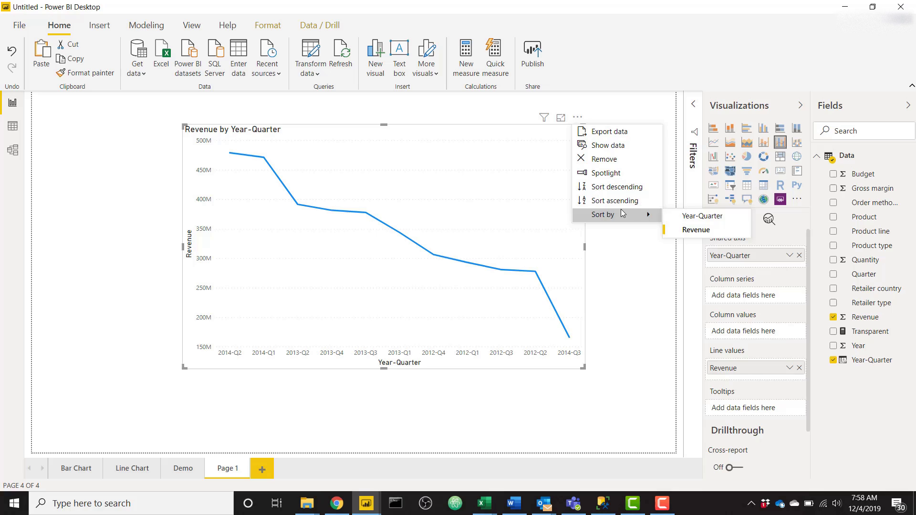
left_click(675, 217)
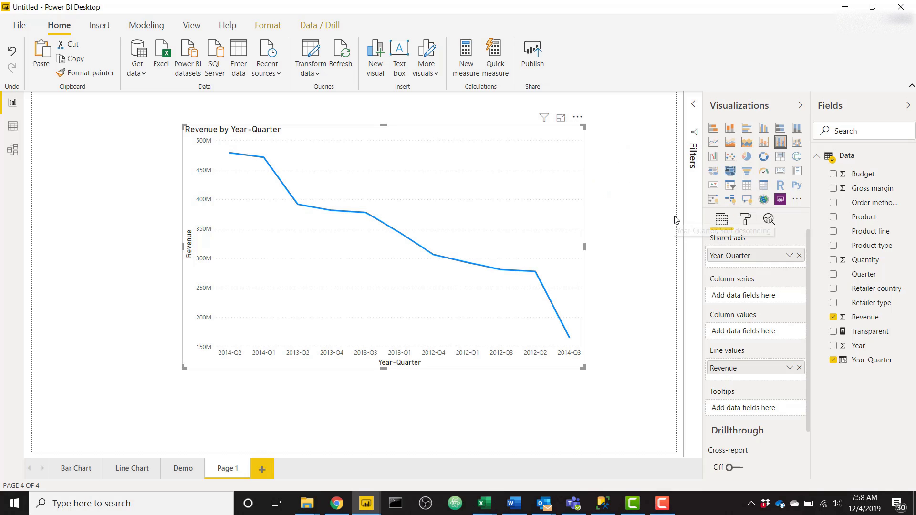
left_click(577, 117)
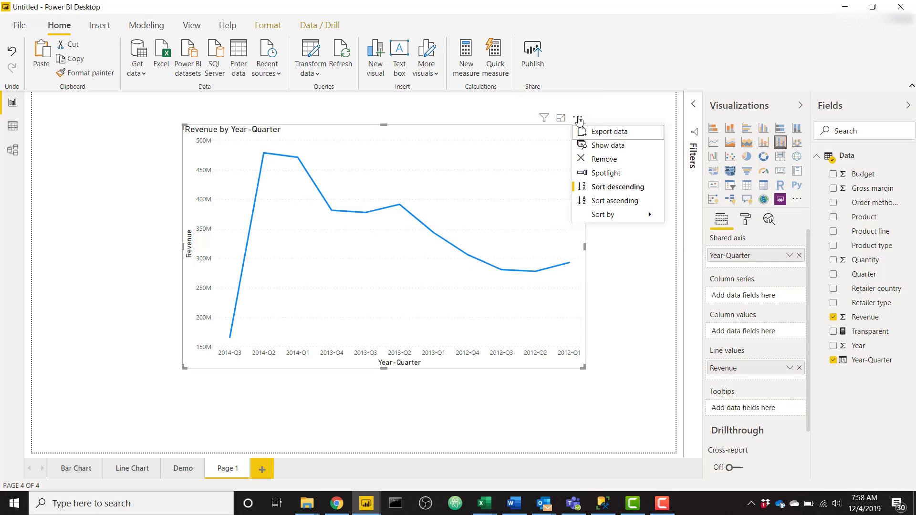
left_click(625, 200)
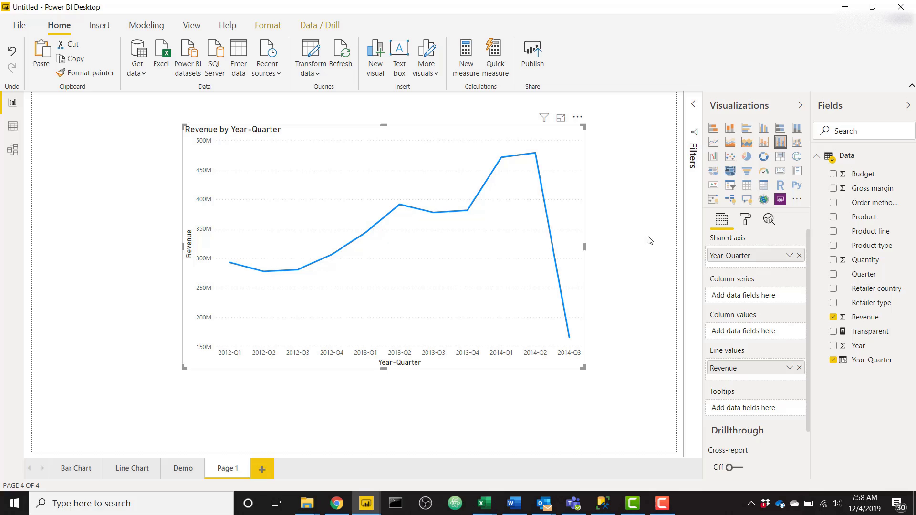
Turn on line data labels and add Revenue columns shown as percent of grand total.
left_click(743, 223)
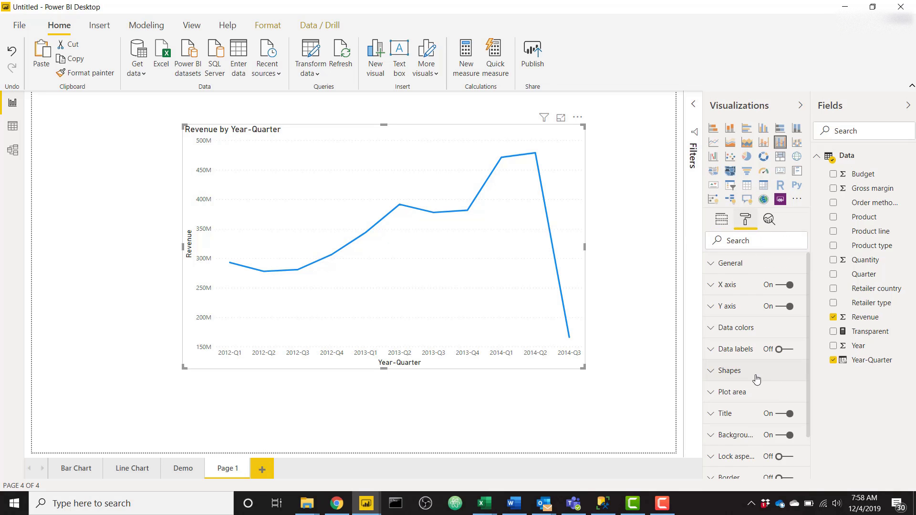
left_click(784, 349)
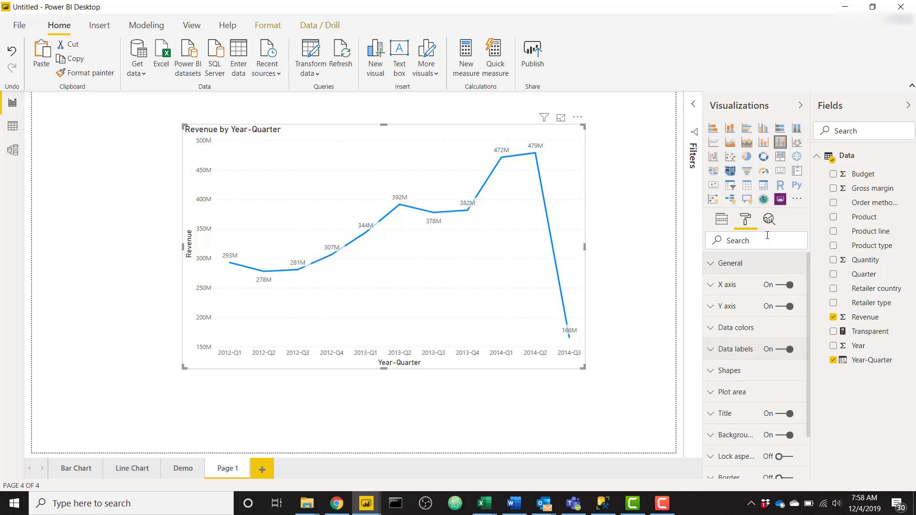
left_click(719, 224)
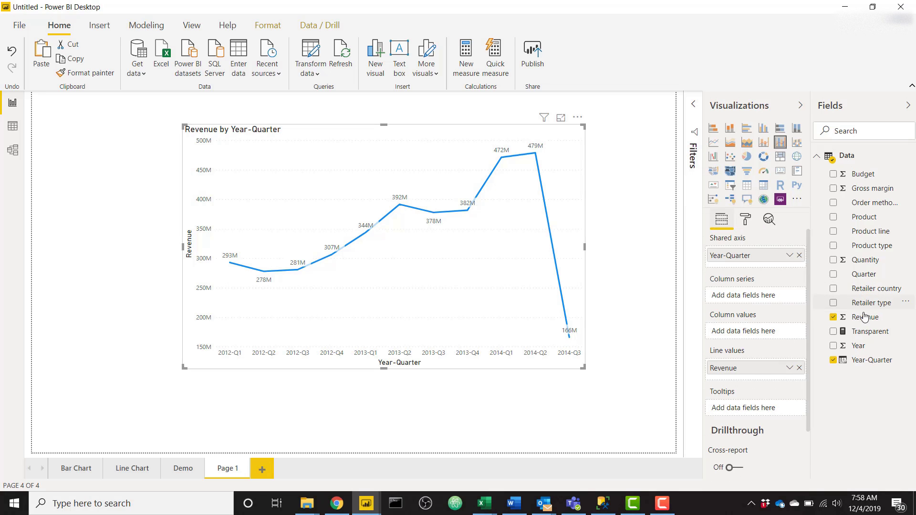
left_click_drag(864, 317, 791, 336)
left_click(789, 334)
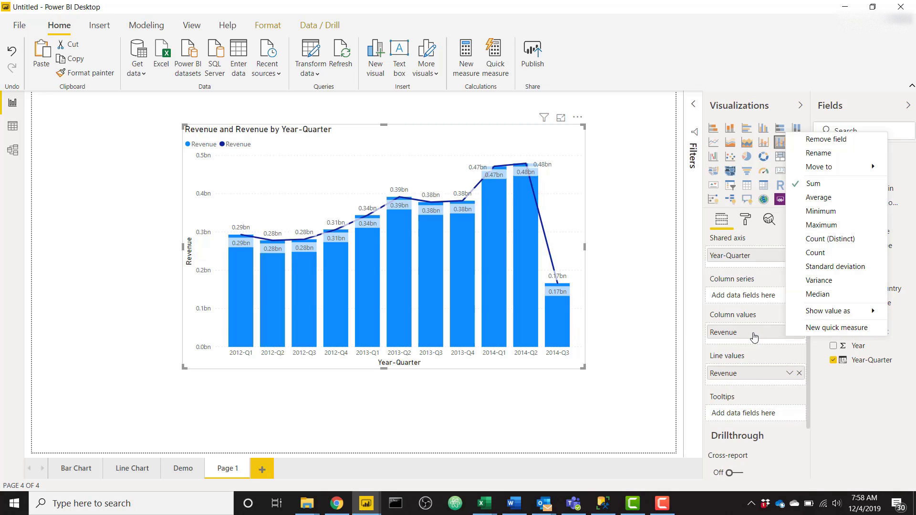
mouse_move(827, 311)
left_click(756, 325)
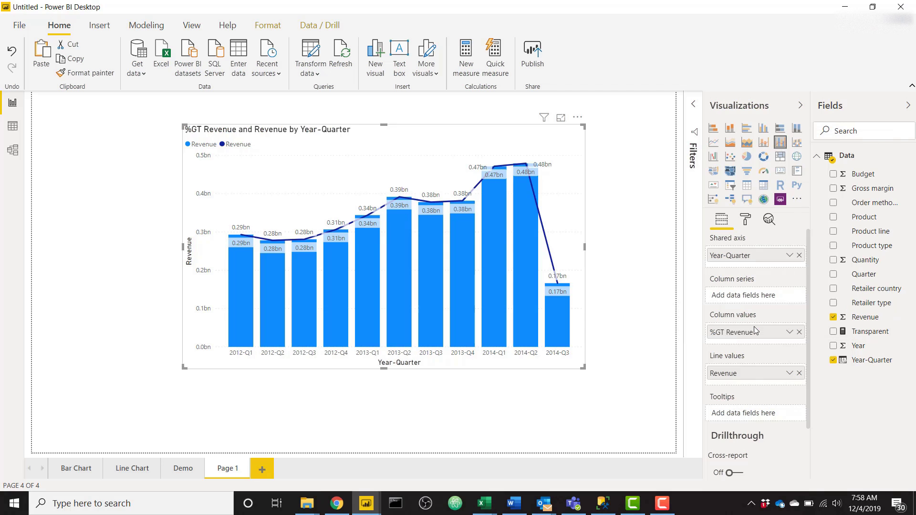
Expand the Y axis and Data labels sections in the chart's Format pane.
left_click(744, 220)
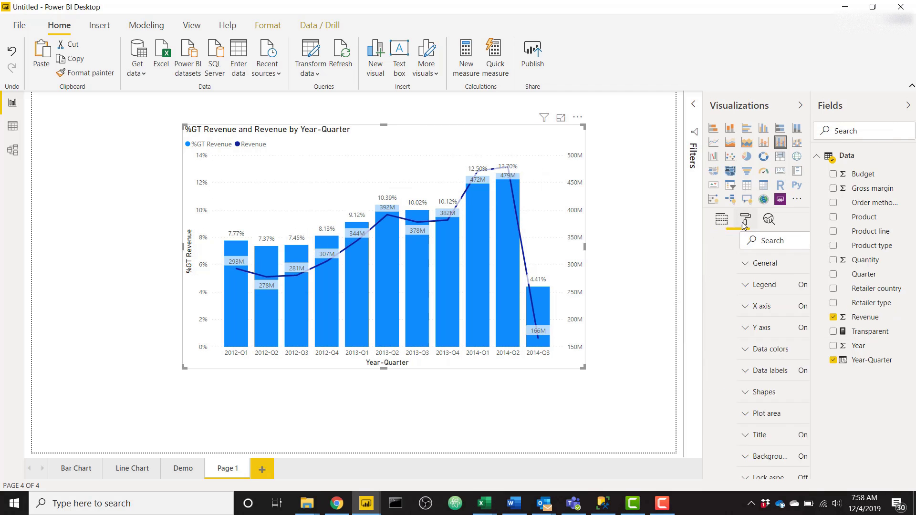
left_click(740, 334)
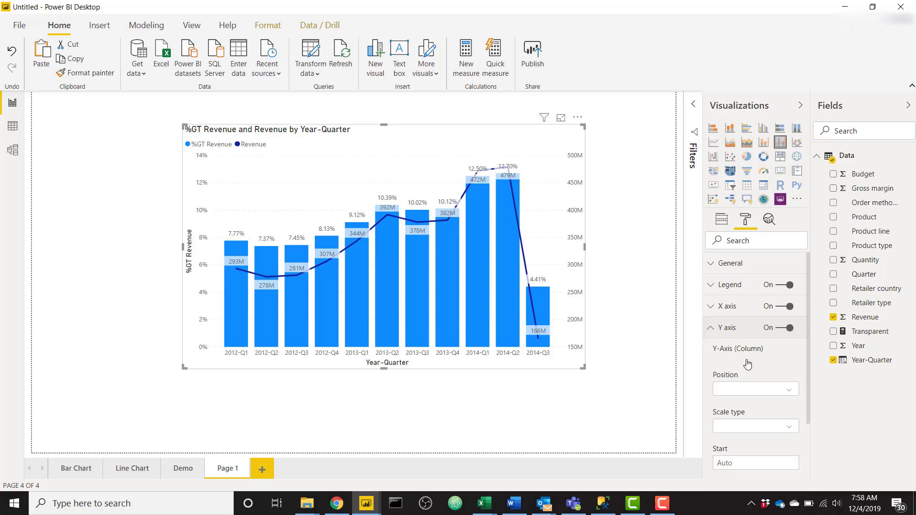
scroll(750, 376, "down", 8)
scroll(765, 402, "down", 10)
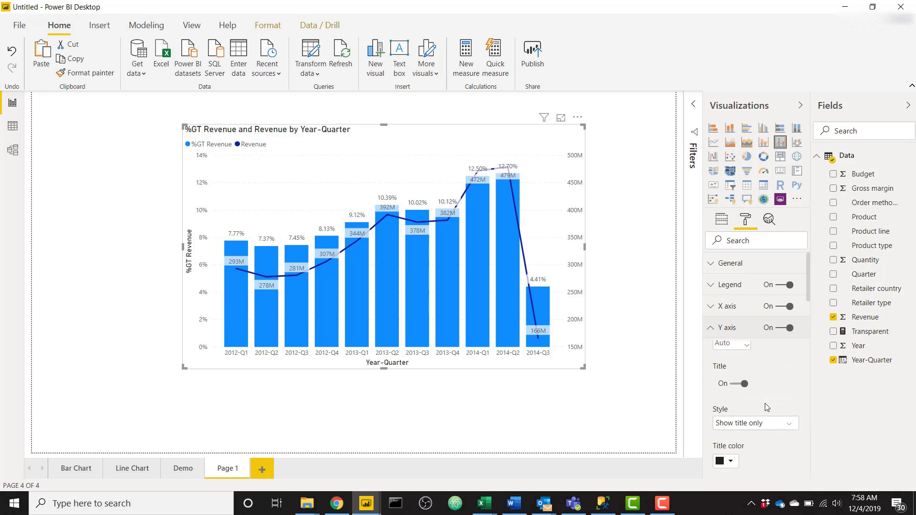
scroll(759, 413, "down", 5)
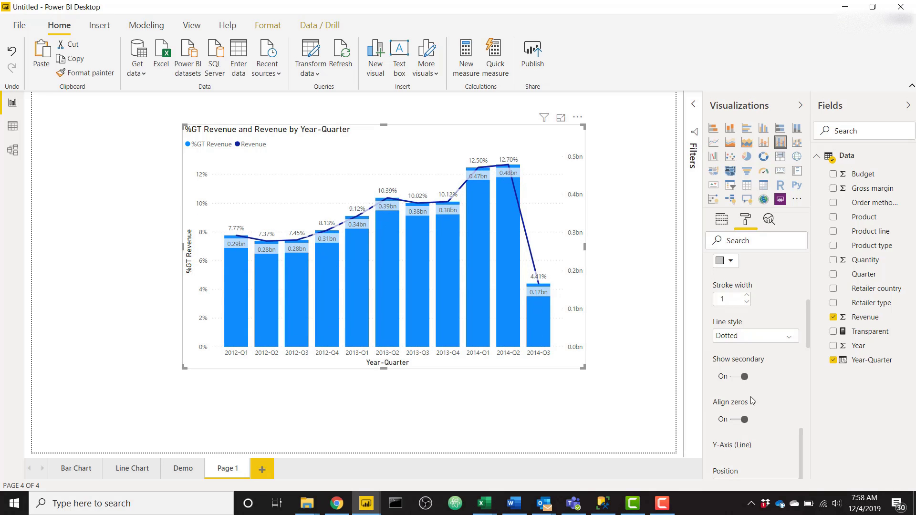
scroll(768, 412, "down", 10)
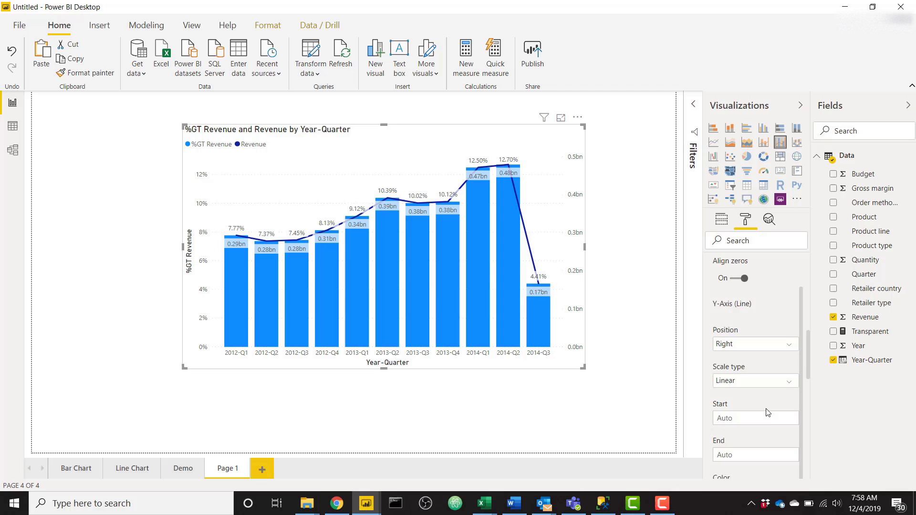
scroll(763, 400, "down", 1)
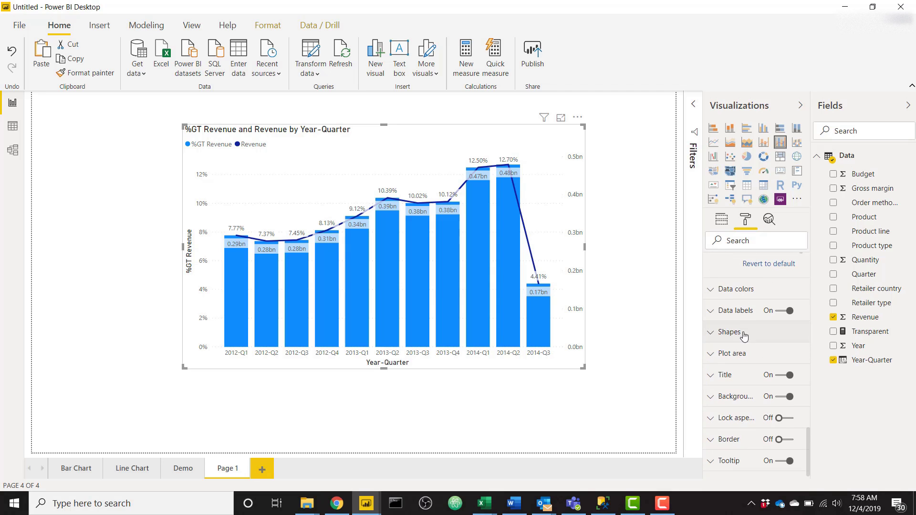
left_click(737, 310)
scroll(752, 369, "down", 8)
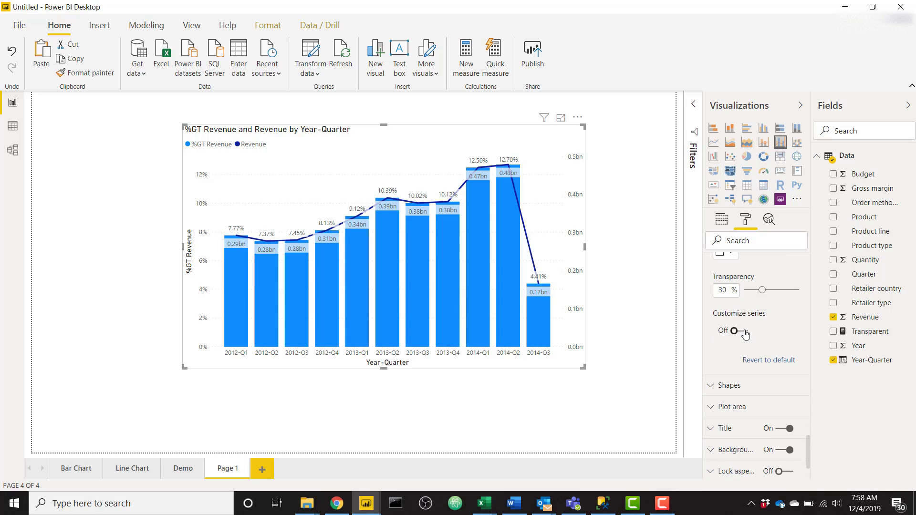
Turn on Customize series and switch off the Revenue series data labels.
left_click(745, 332)
left_click(758, 361)
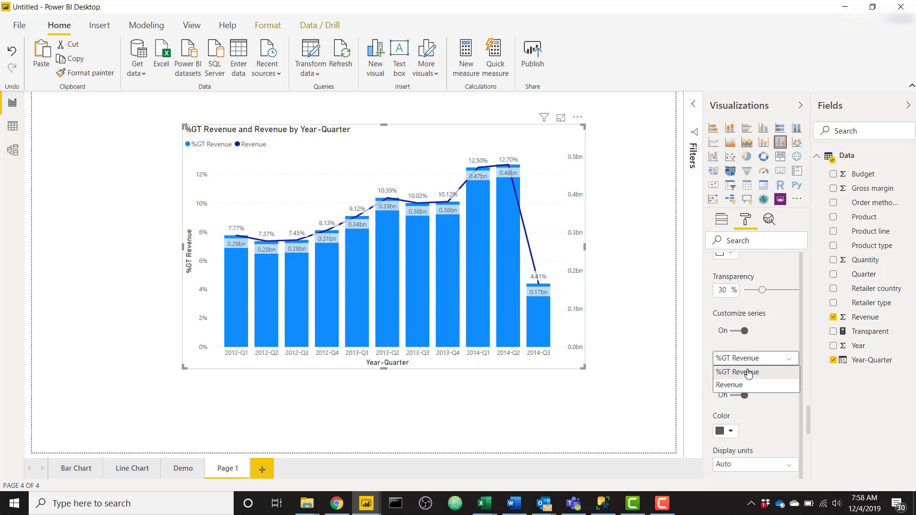
left_click(741, 387)
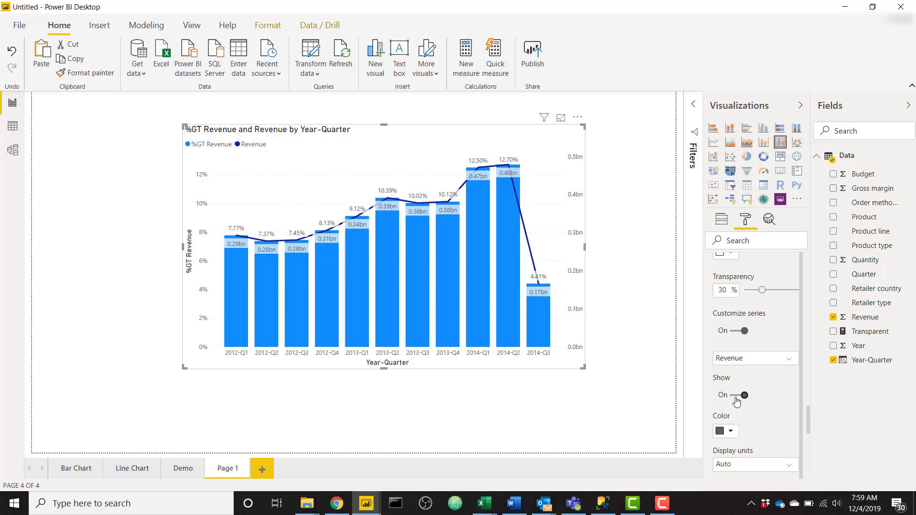
left_click(736, 397)
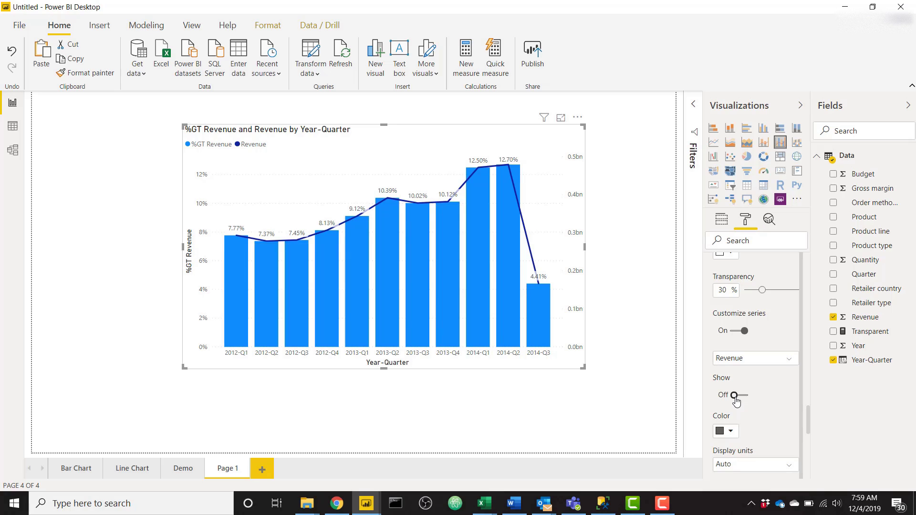
left_click(773, 367)
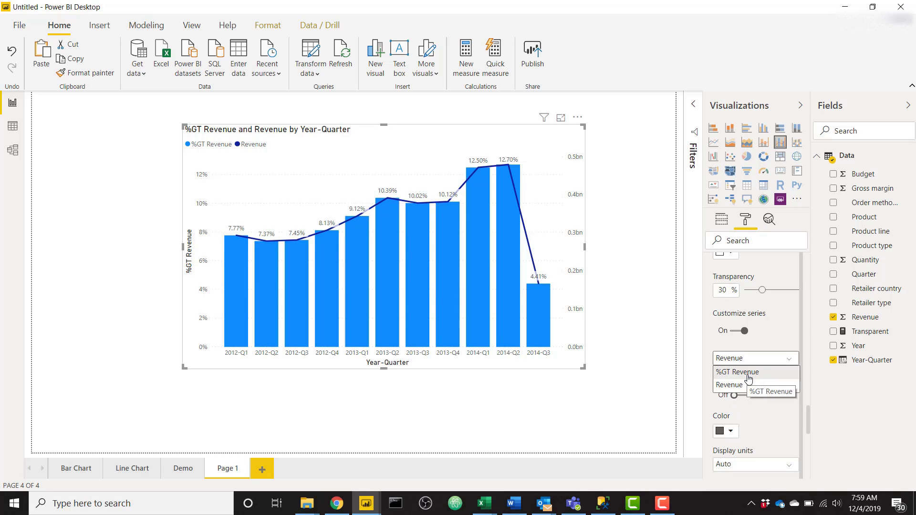
left_click(772, 329)
Move the column axis of the Year-Quarter chart to the right side.
scroll(771, 329, "up", 10)
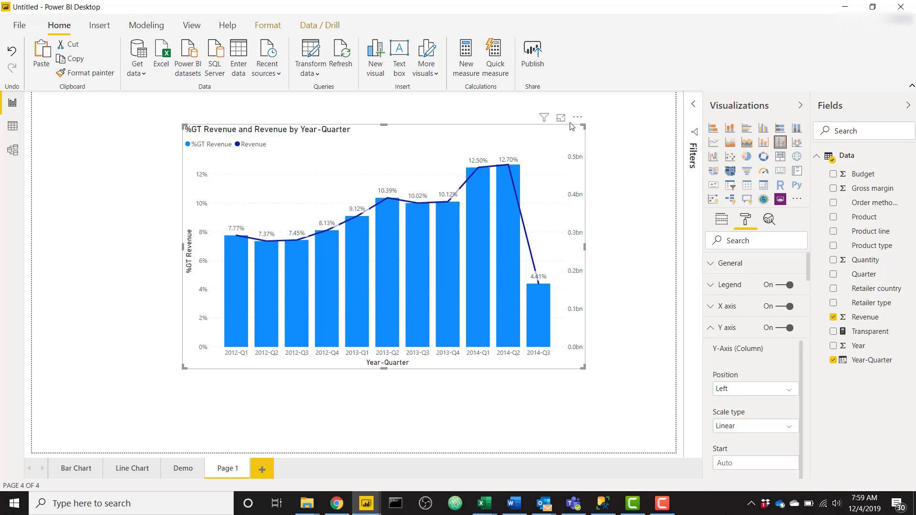
scroll(738, 362, "down", 1)
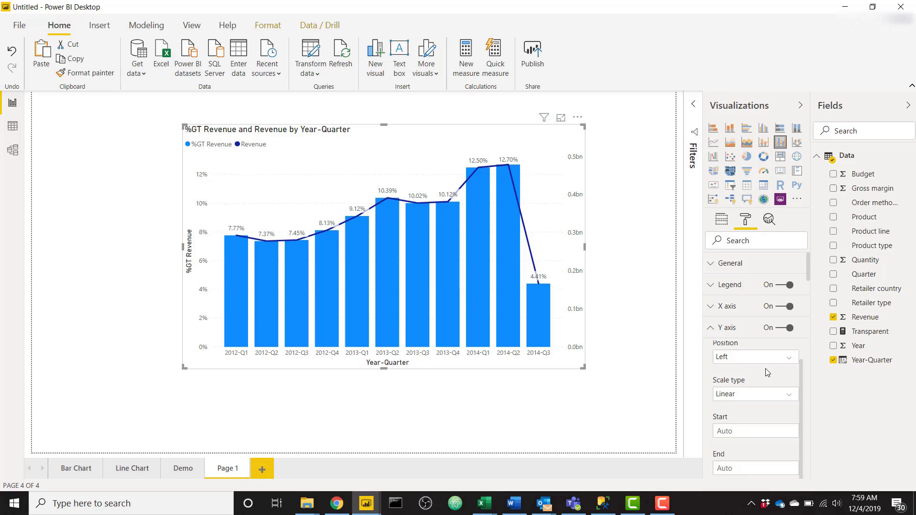
left_click(737, 358)
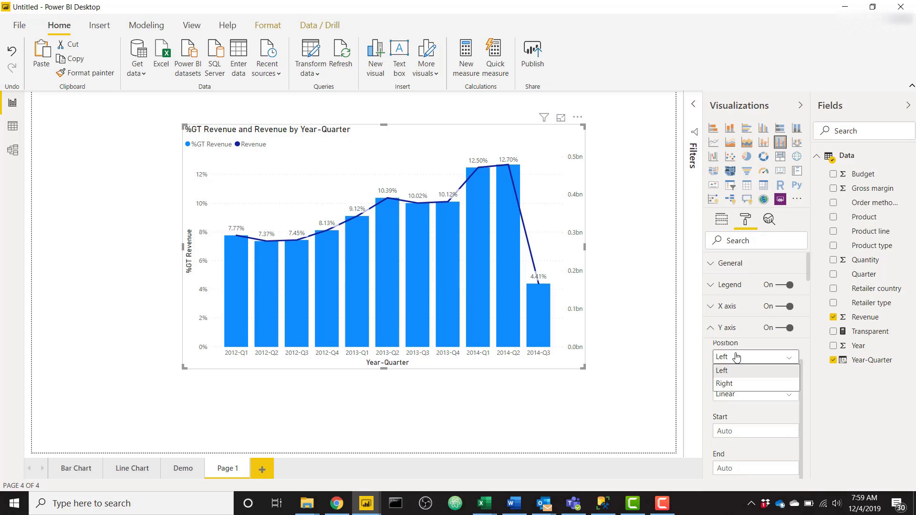
left_click(731, 385)
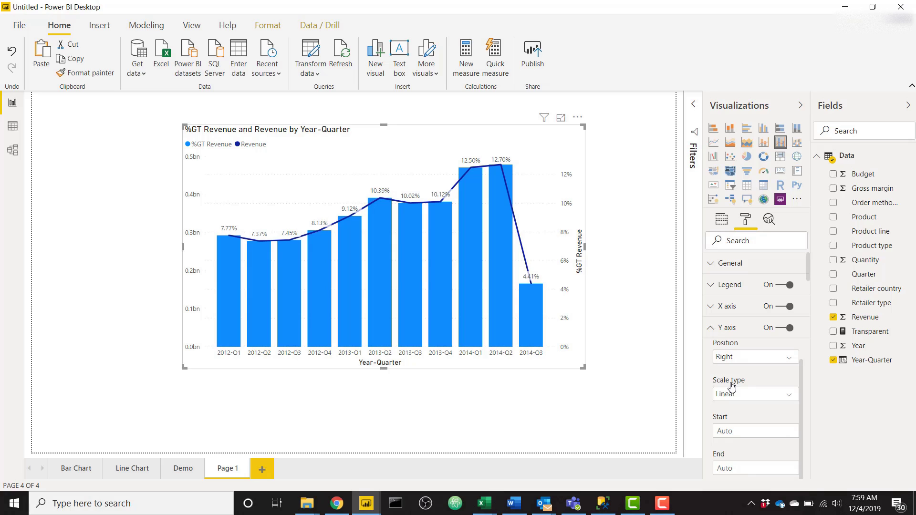
Colour the secondary percentage axis labels white and switch the %GT Revenue axis title off.
scroll(732, 387, "down", 3)
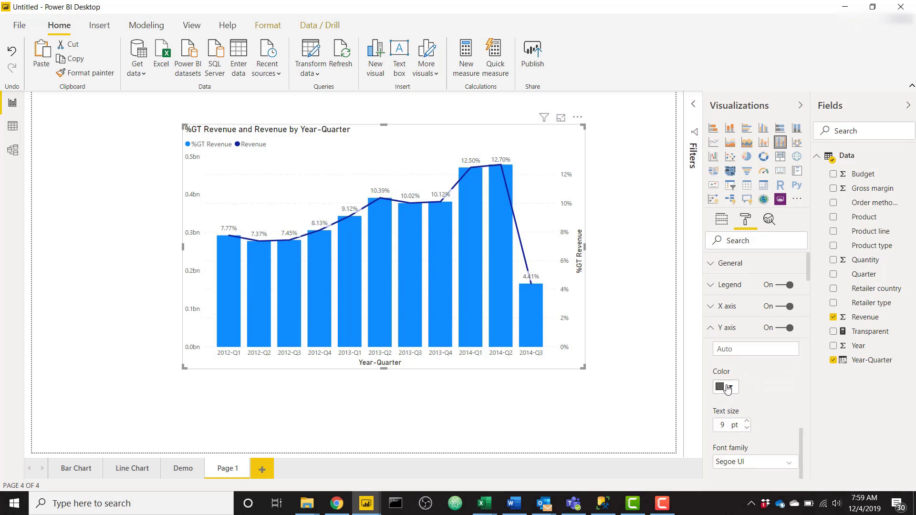
left_click(727, 388)
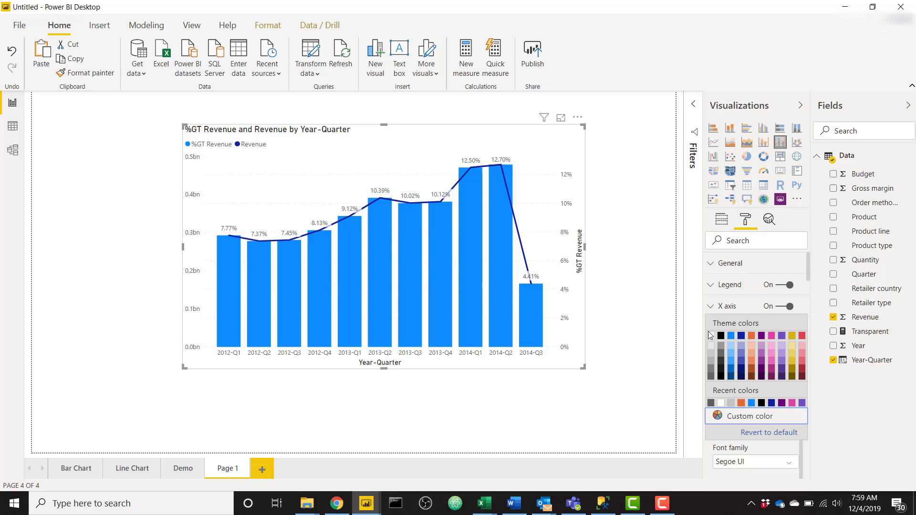
left_click(710, 335)
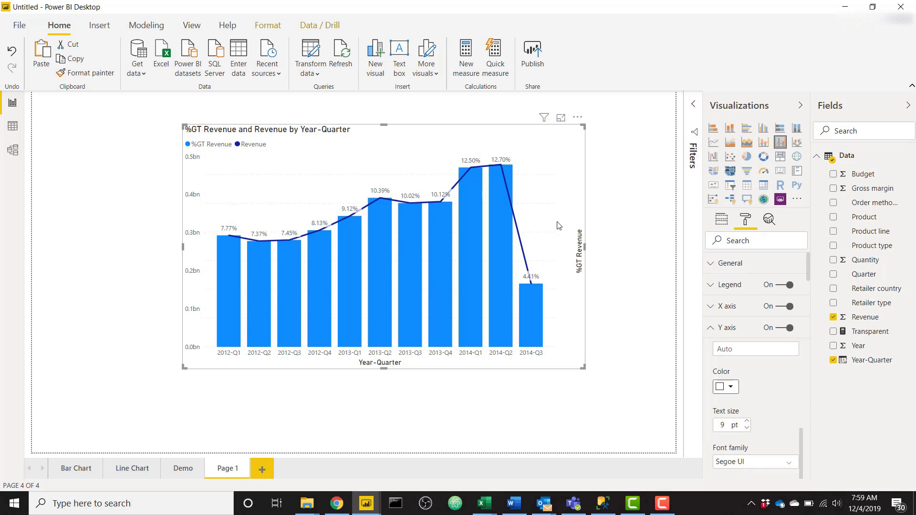
scroll(756, 389, "down", 4)
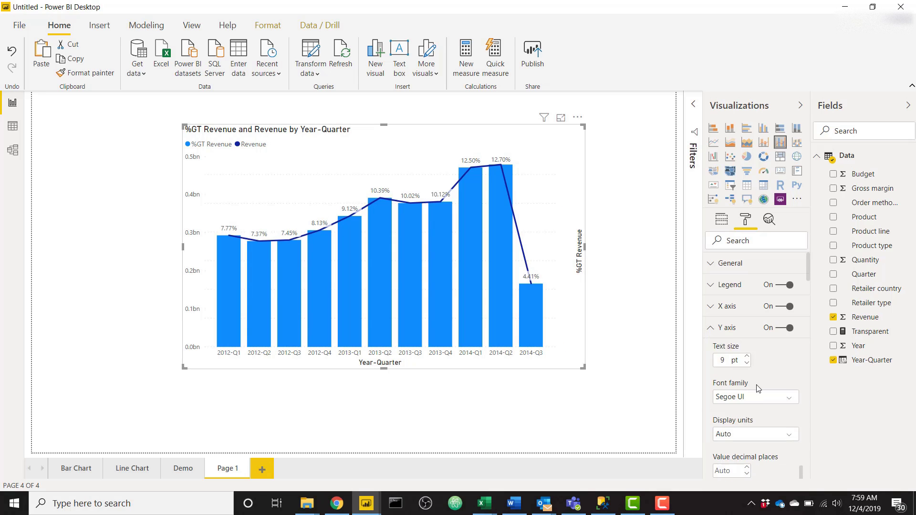
left_click(741, 437)
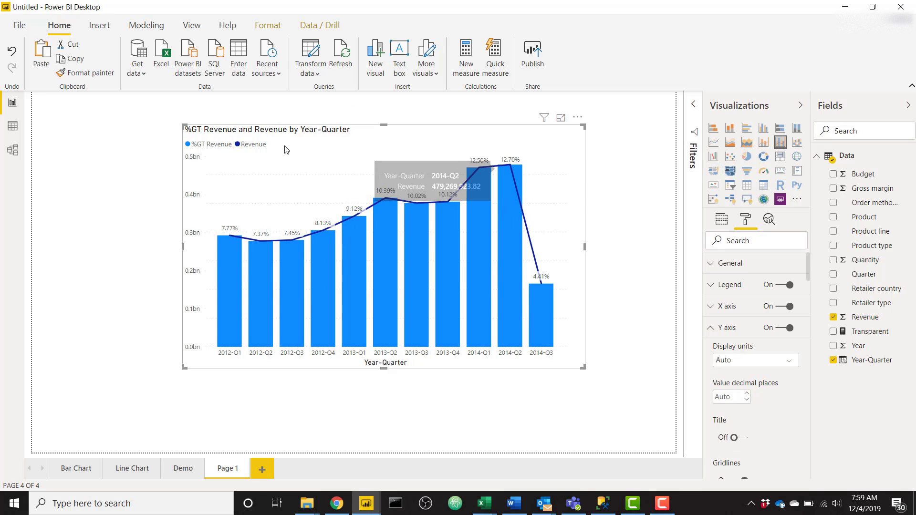
mouse_move(499, 207)
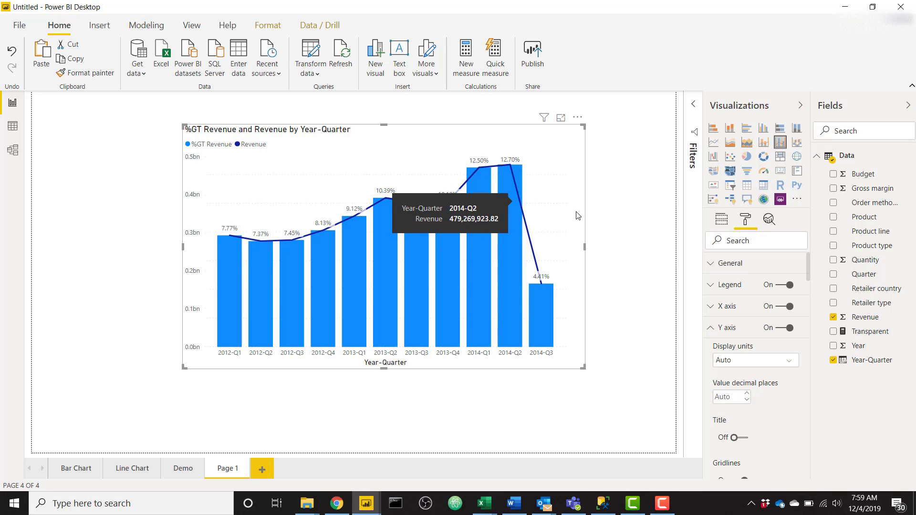
In Data colors, set the %GT Revenue columns' default colour to white, then to the orange theme colour.
left_click(728, 328)
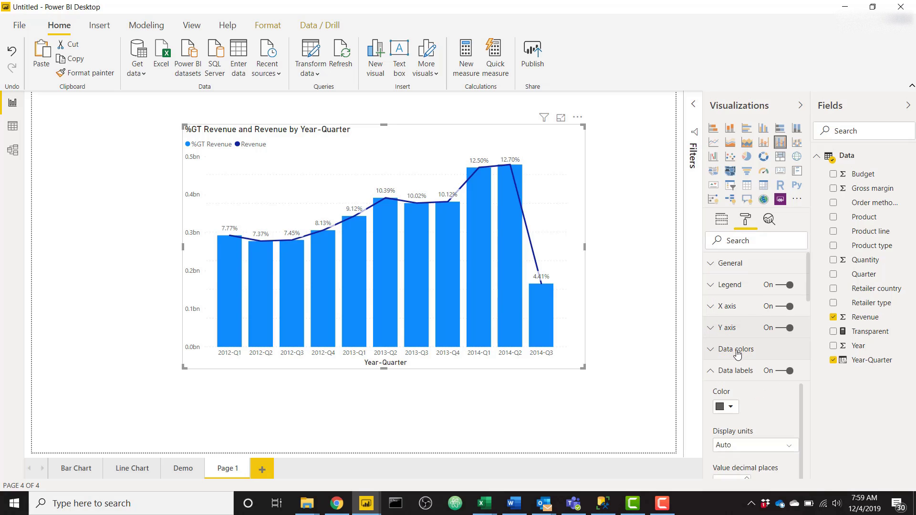
left_click(736, 349)
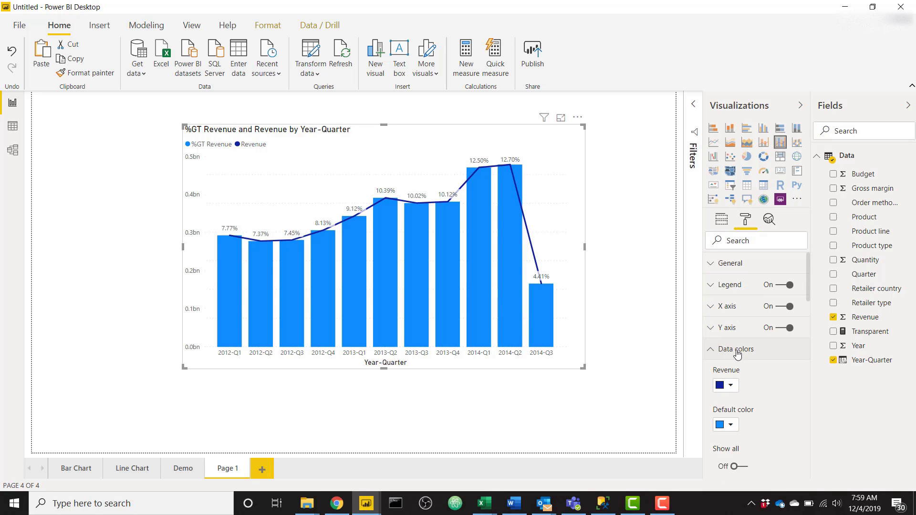
left_click(730, 425)
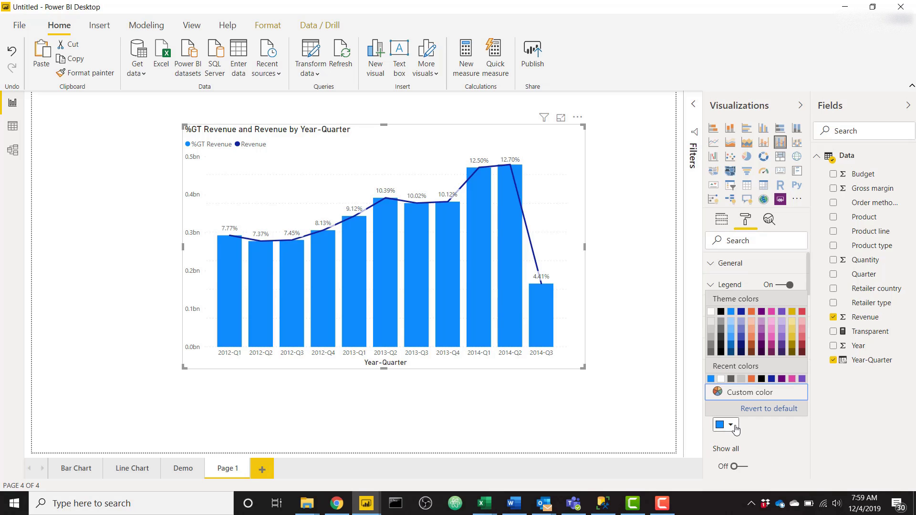
left_click(711, 312)
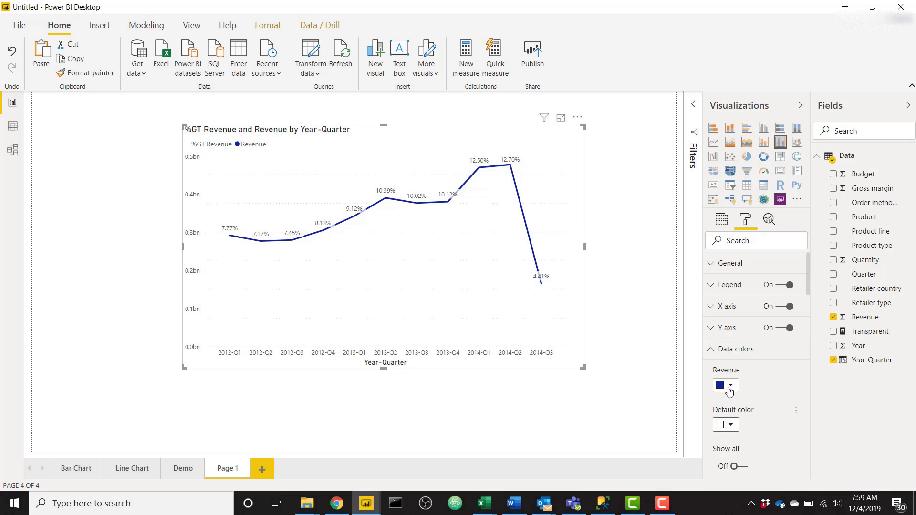
left_click(730, 426)
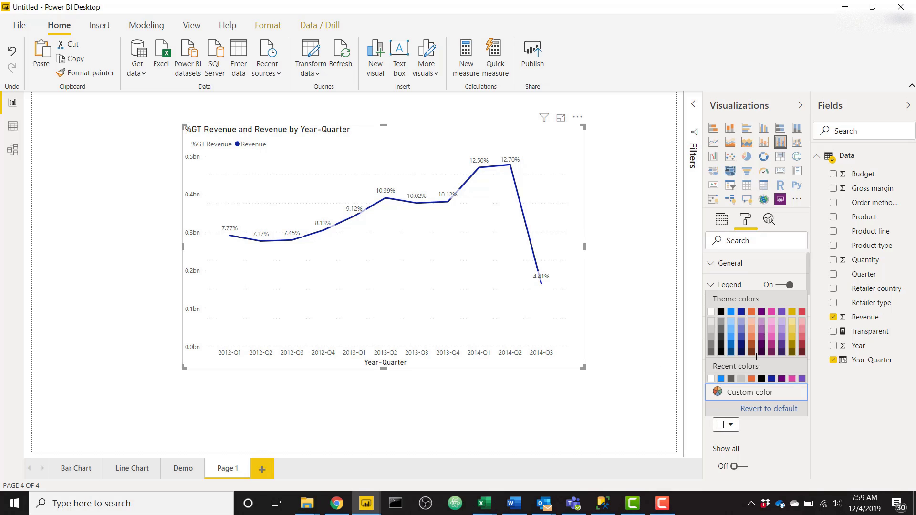
left_click(752, 313)
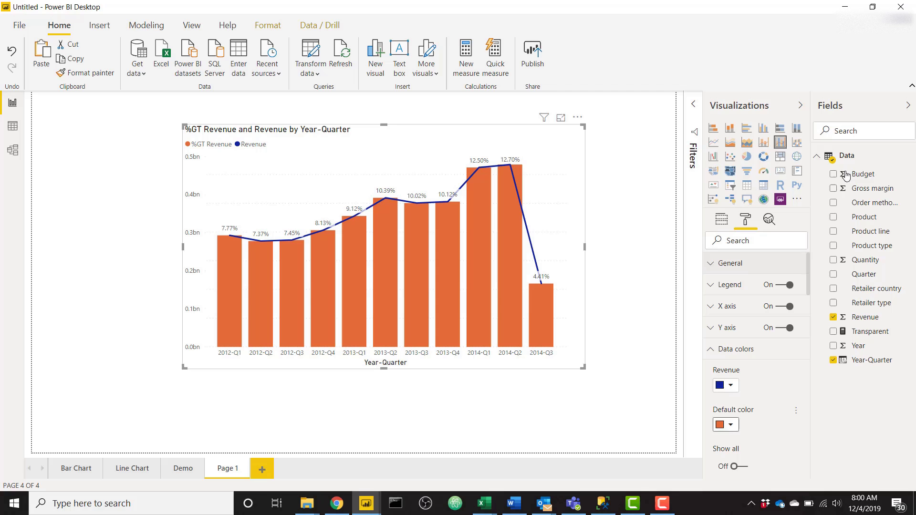
Add a new measure to the Data table: TransparentColor = "#FFFFFF00".
right_click(866, 154)
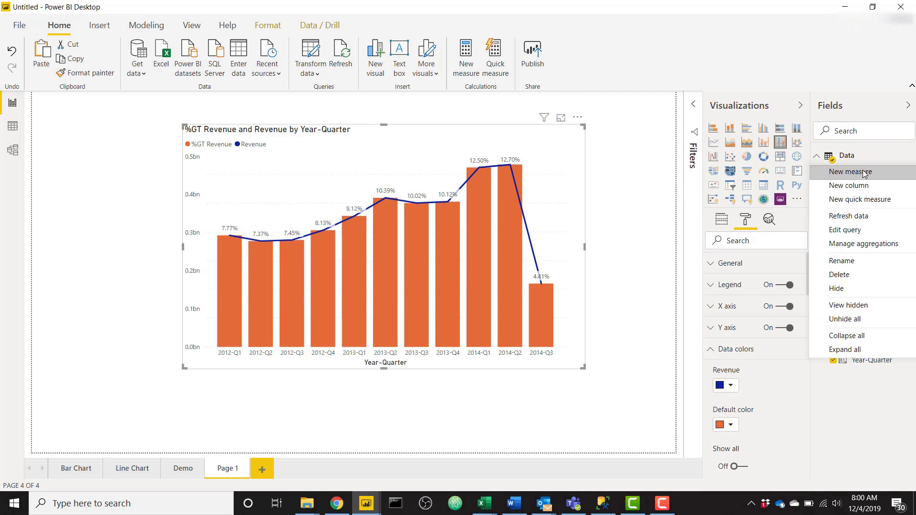
left_click(864, 171)
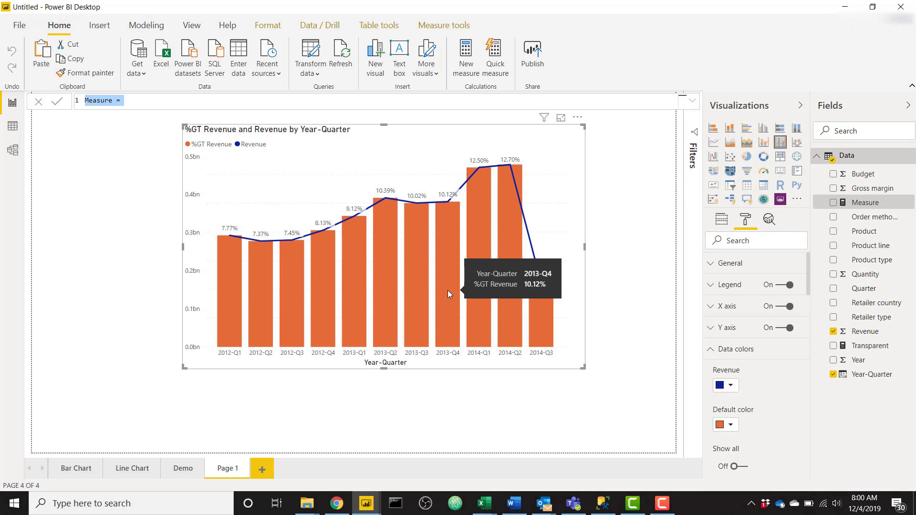
type("Transap")
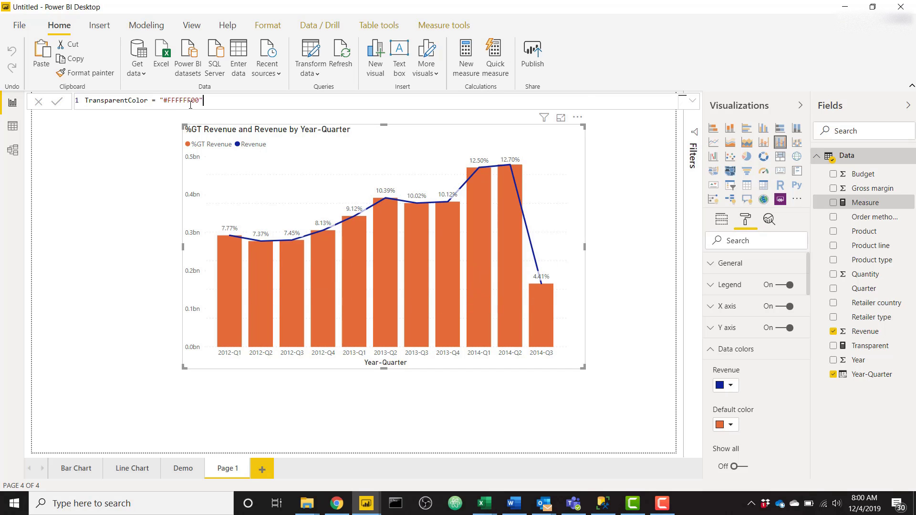
key("Return")
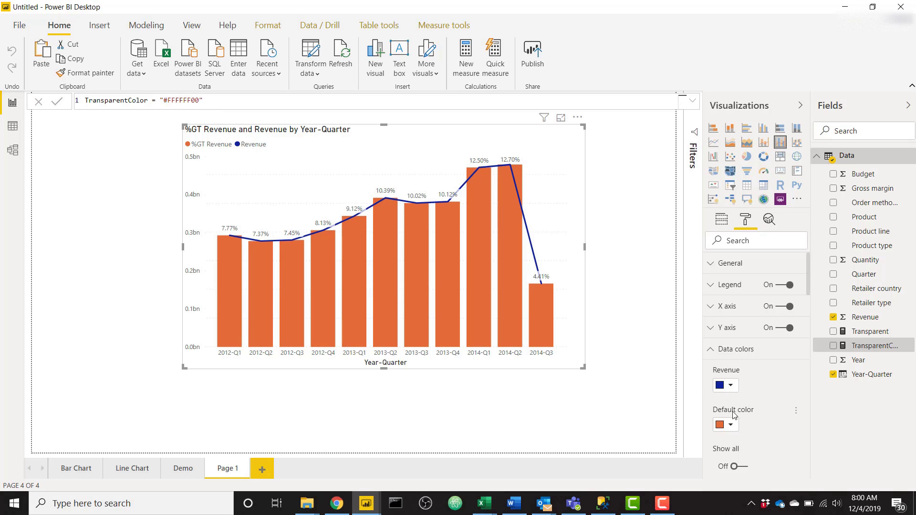
Conditionally format the column colour by Field value, based on the TransparentColor measure.
left_click(796, 413)
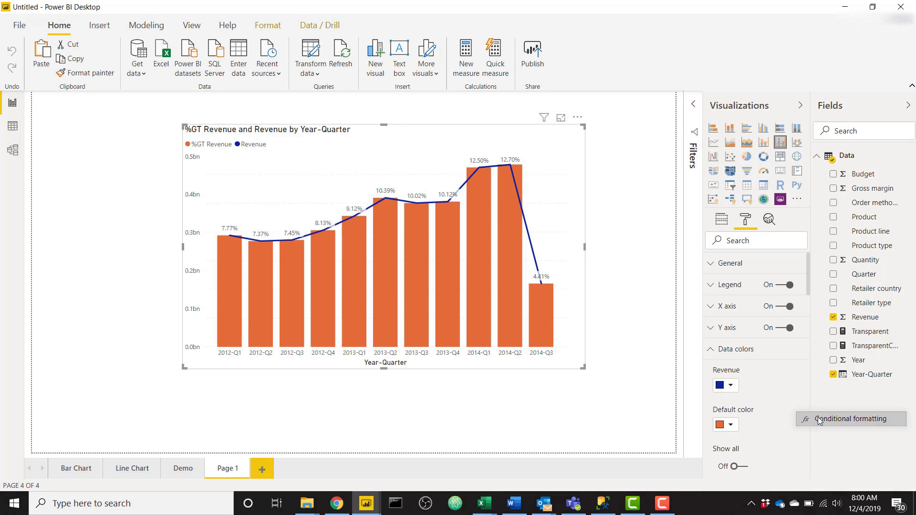
left_click(824, 420)
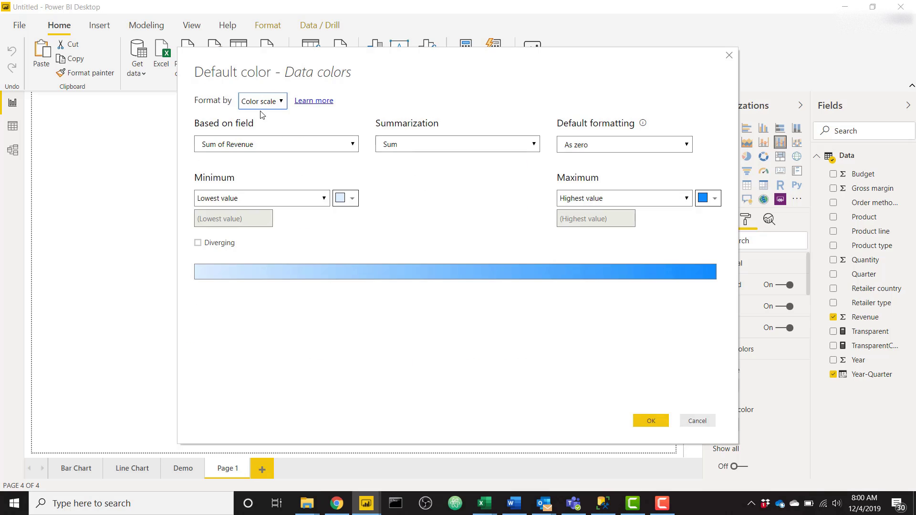
left_click(261, 102)
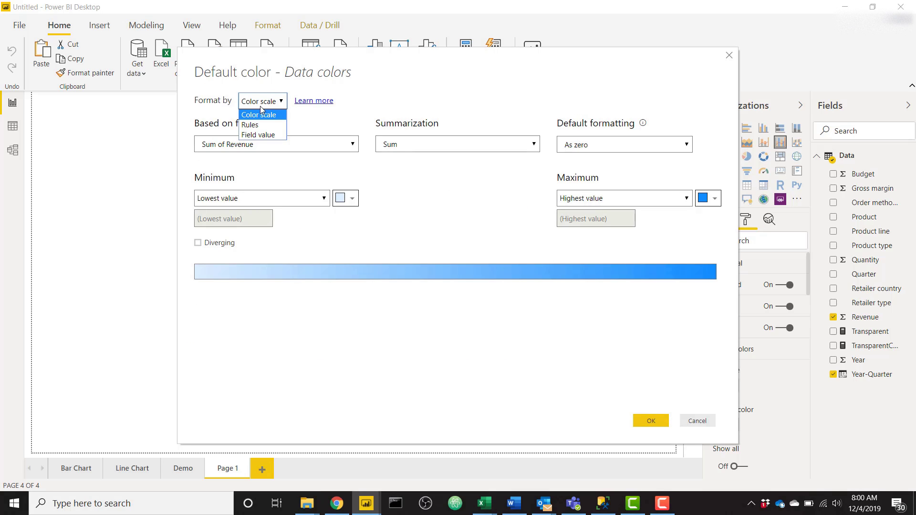
left_click(257, 135)
left_click(257, 148)
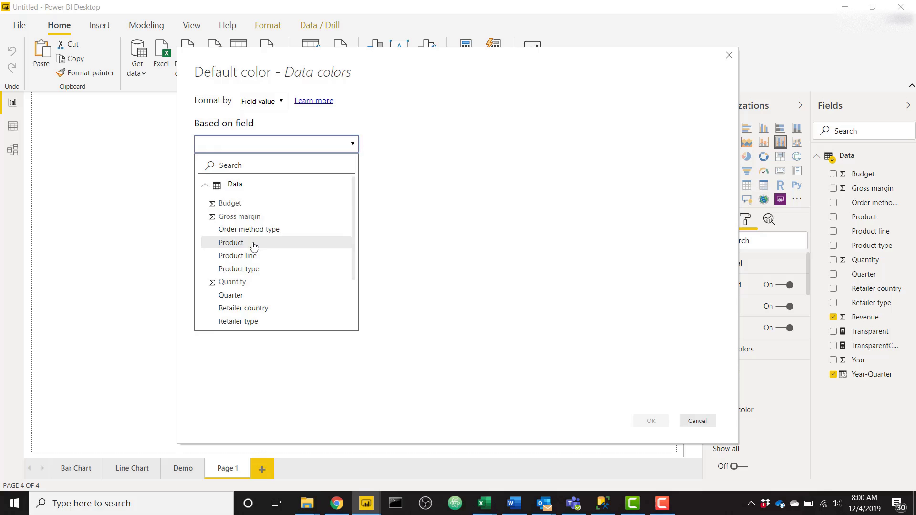
scroll(248, 243, "down", 3)
left_click(246, 292)
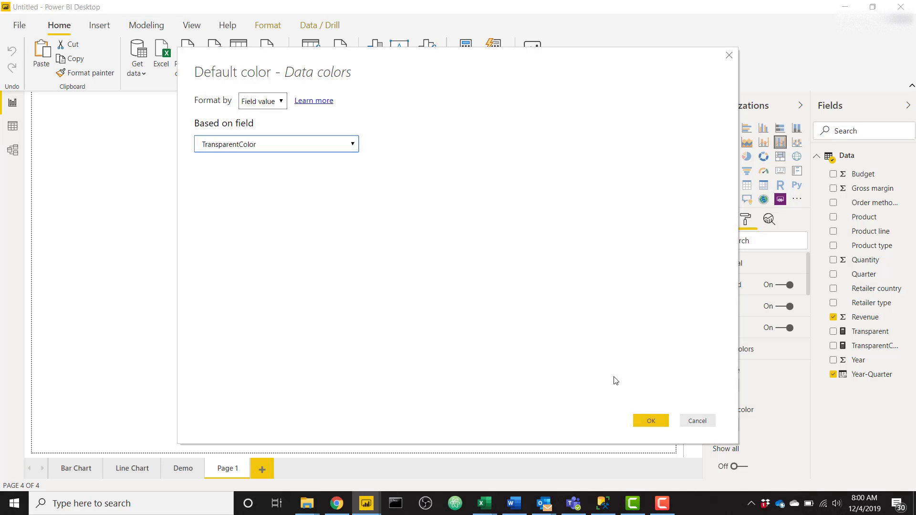
left_click(641, 421)
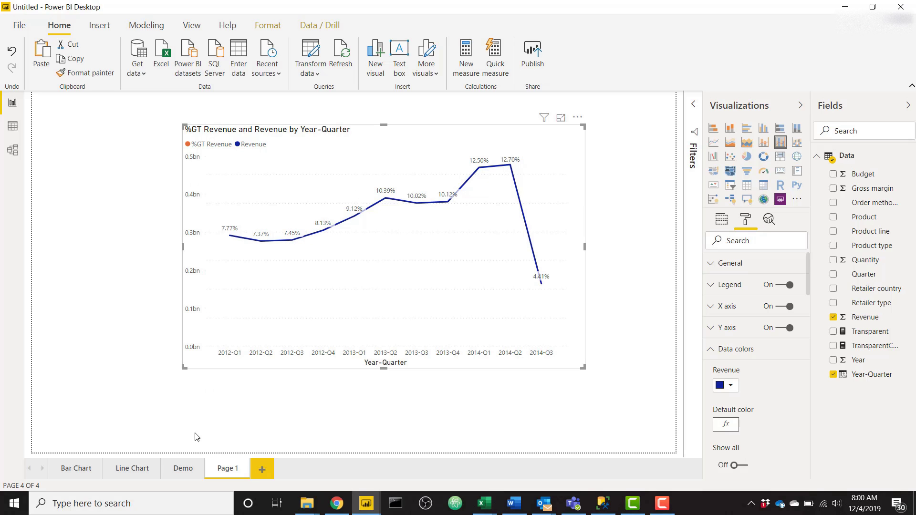
Switch to the Demo page and select its Revenue and %GT Revenue combo chart.
left_click(177, 470)
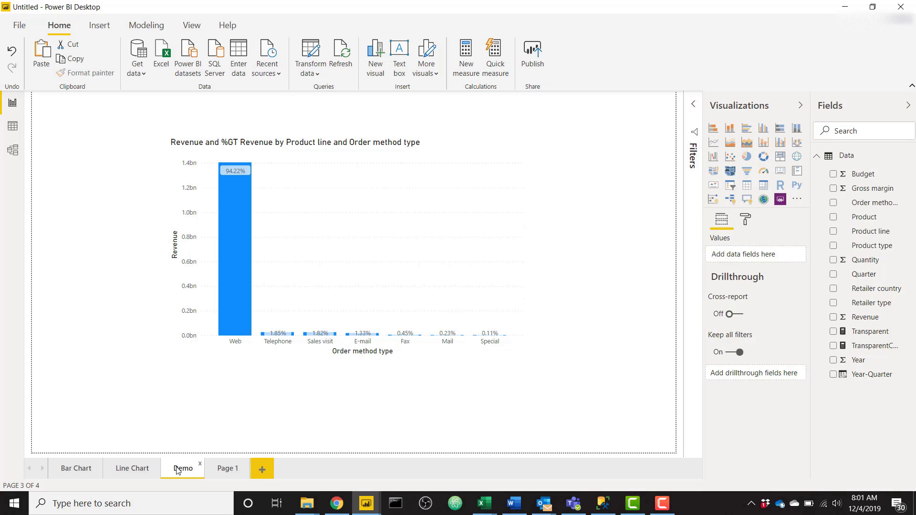
left_click(359, 250)
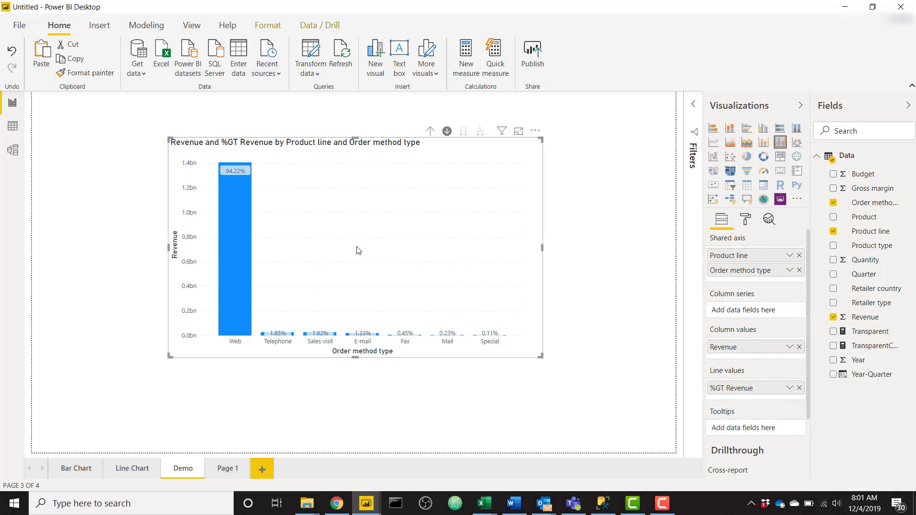